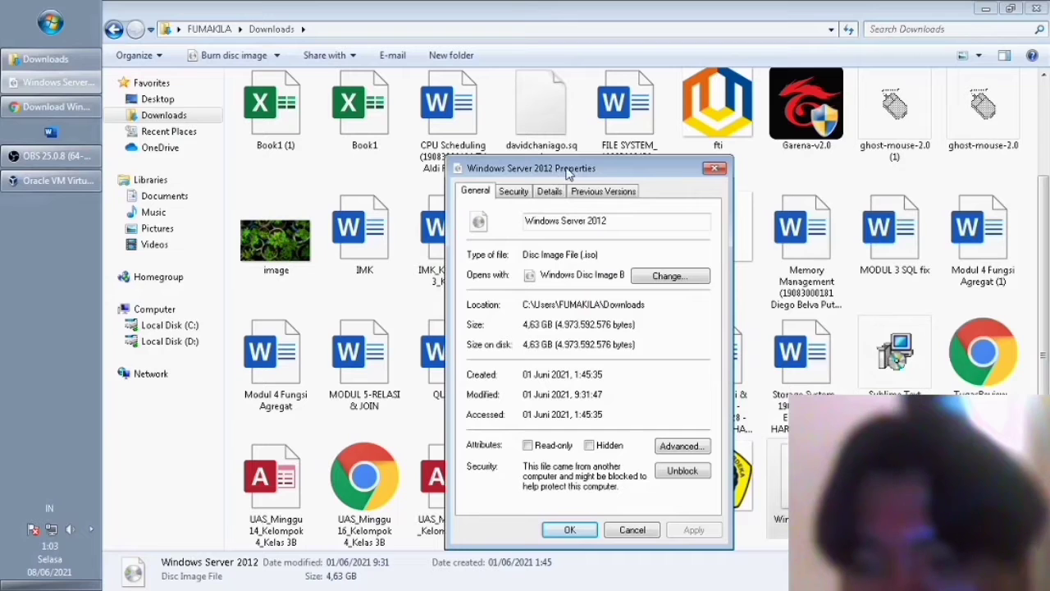
Deselect the ISO's 4,63 GB size value and refresh the desktop from its context menu.
left_click(540, 340)
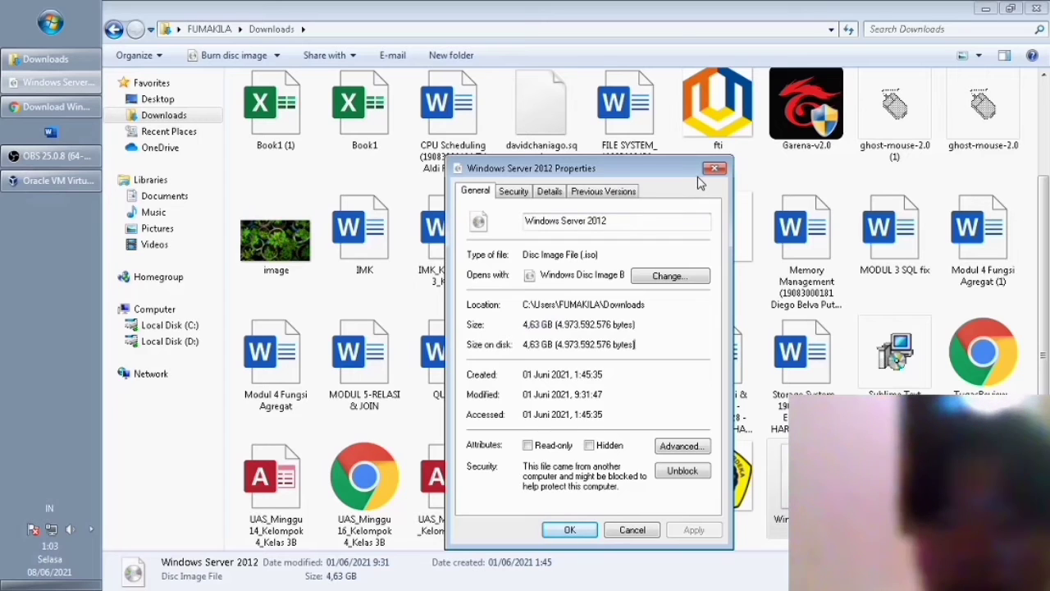
right_click(335, 259)
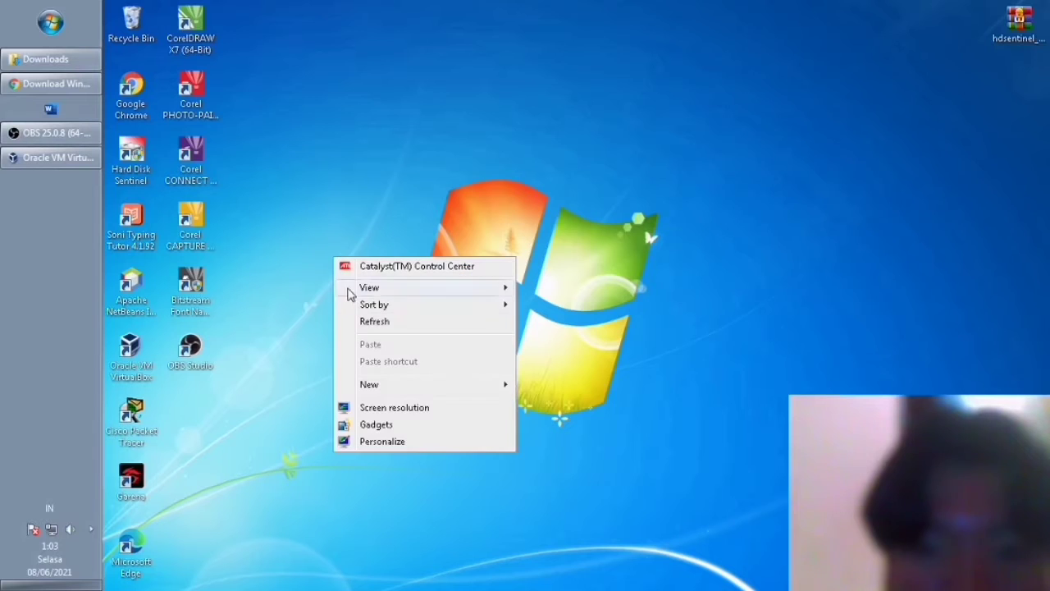
left_click(374, 321)
Back in VirtualBox Manager, start a new virtual machine named 'windows server 12'.
left_click(56, 159)
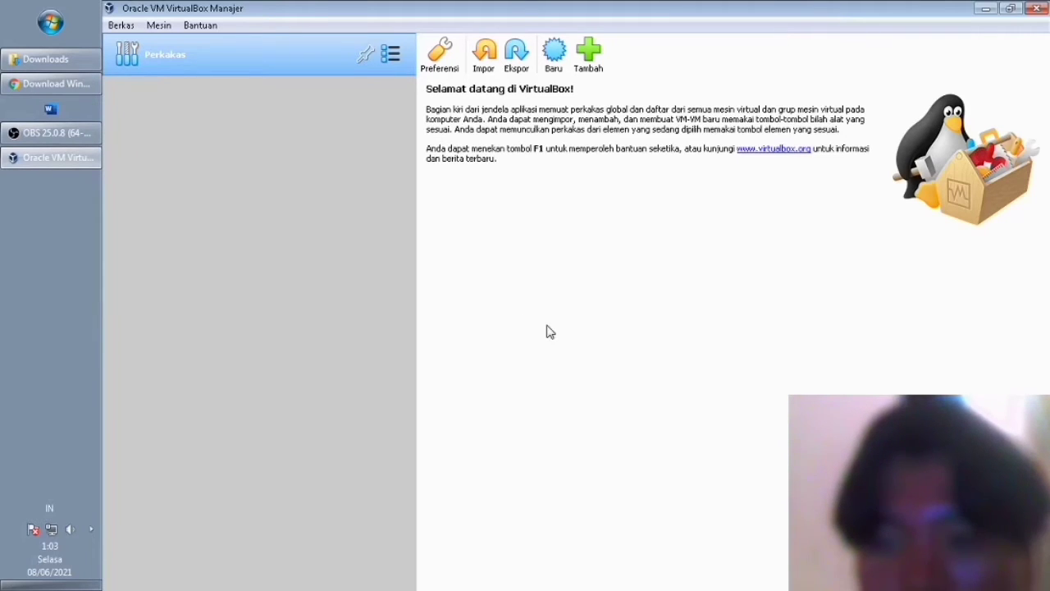
left_click(554, 53)
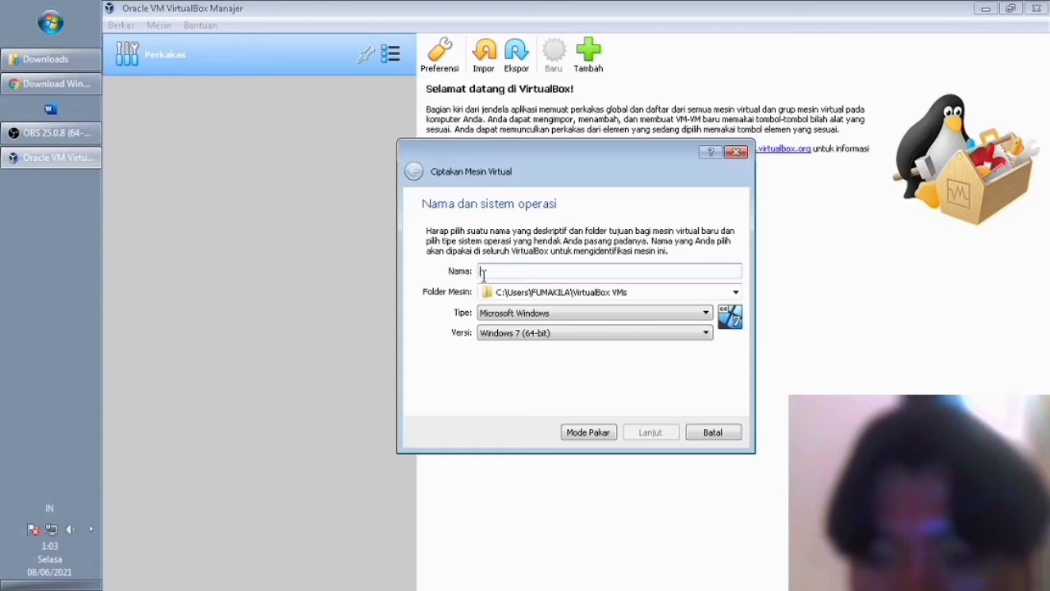
type("w")
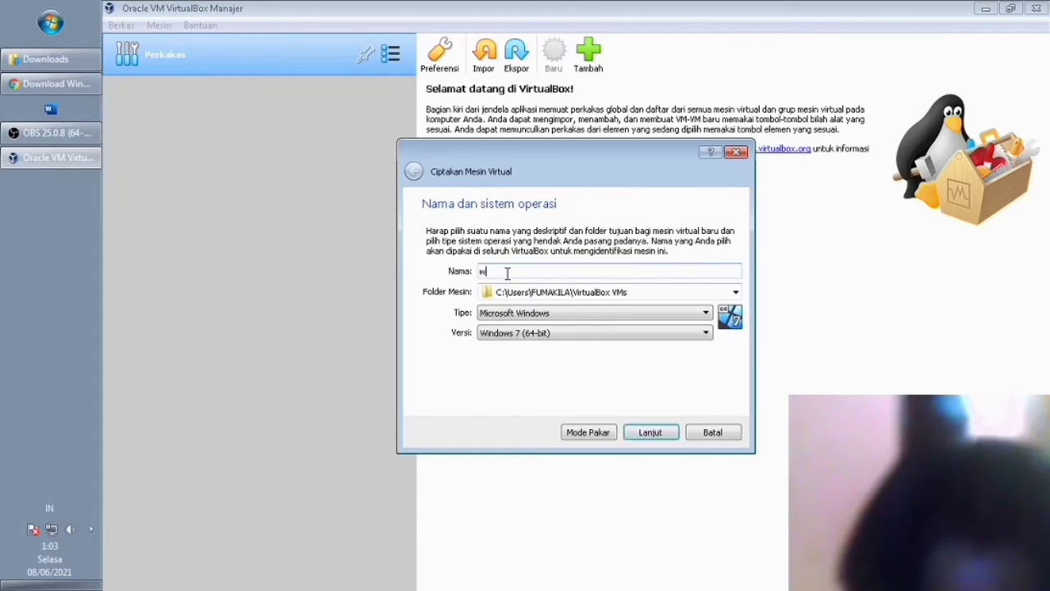
type("indows server 12")
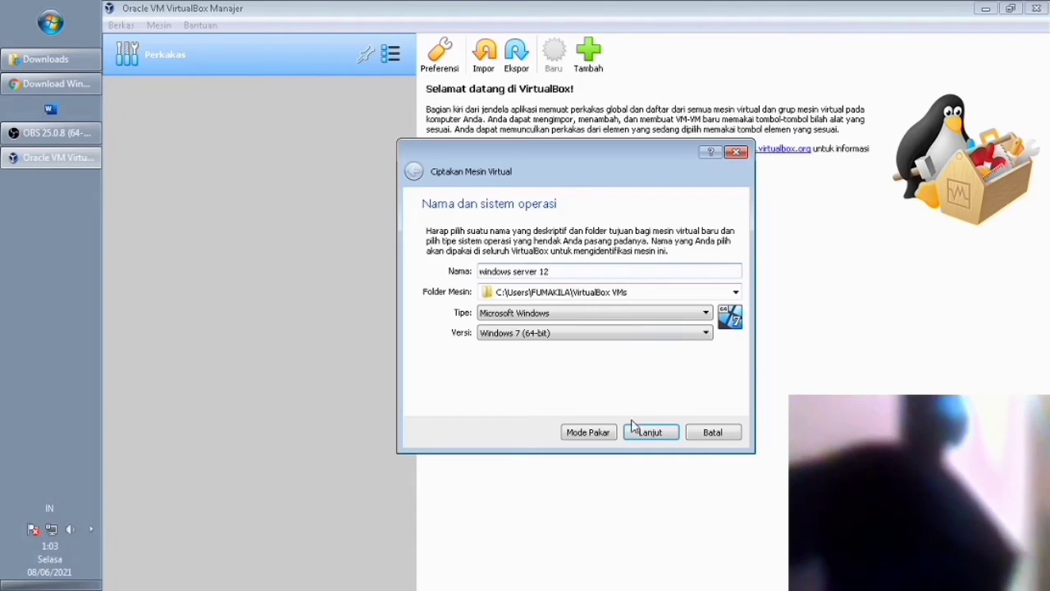
left_click(655, 439)
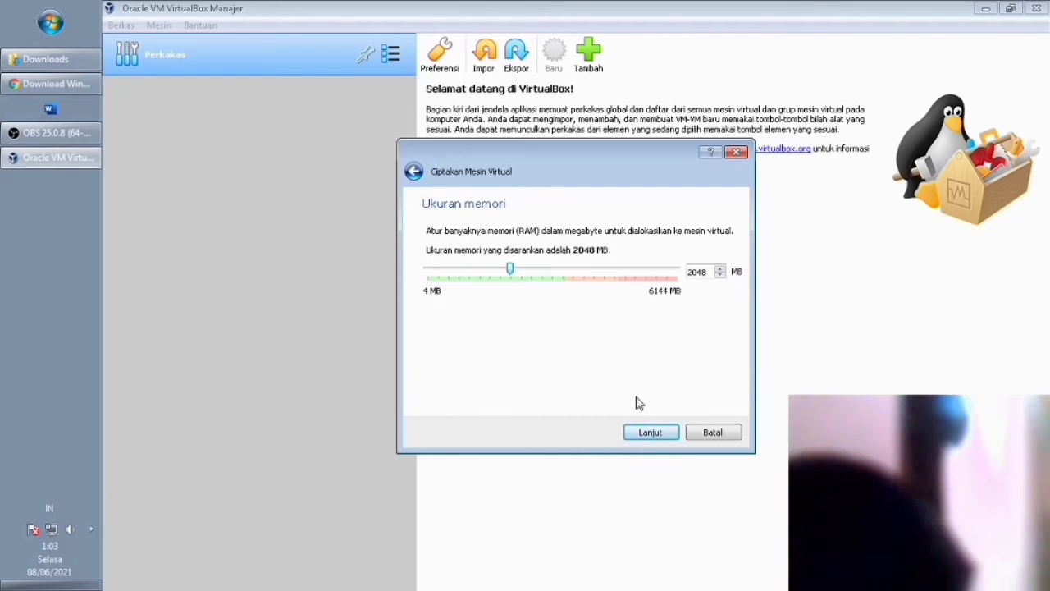
Keep 2048 MB memory and create a 32 GB dynamically allocated VDI hard disk.
left_click(666, 435)
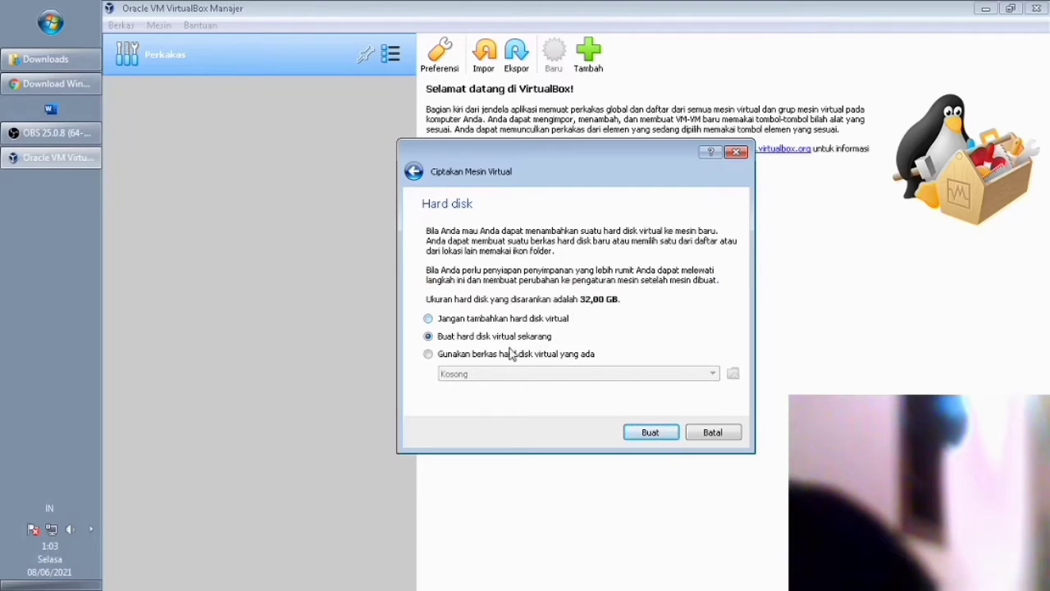
left_click(659, 437)
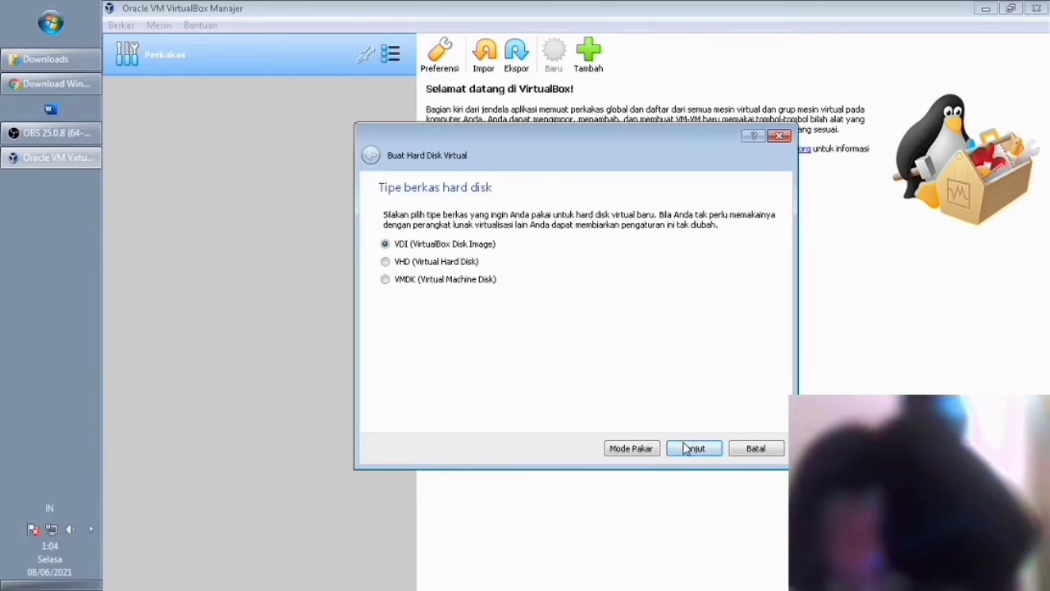
left_click(680, 448)
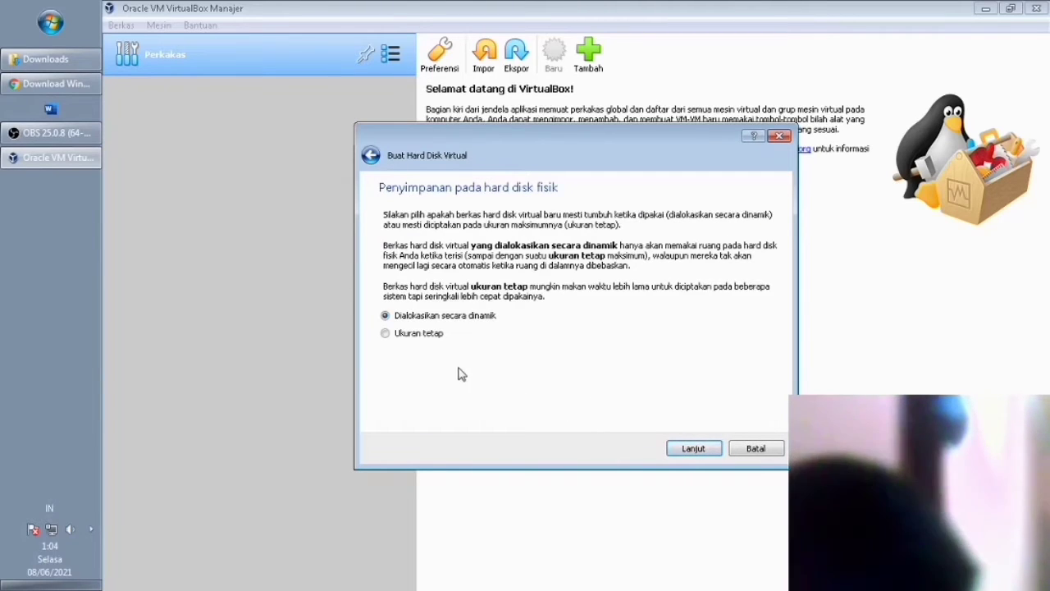
left_click(703, 449)
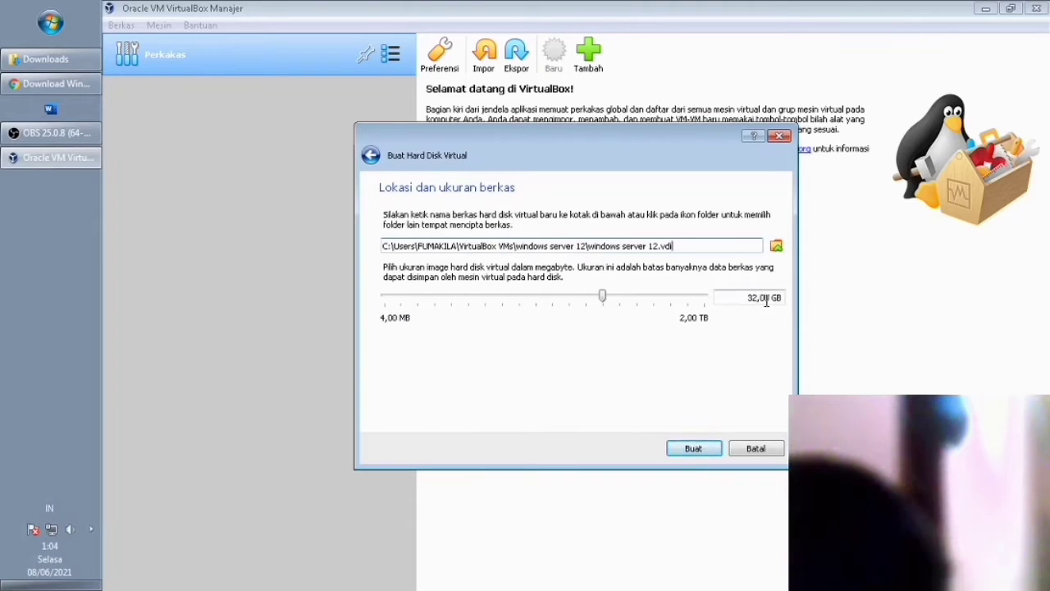
left_click(703, 458)
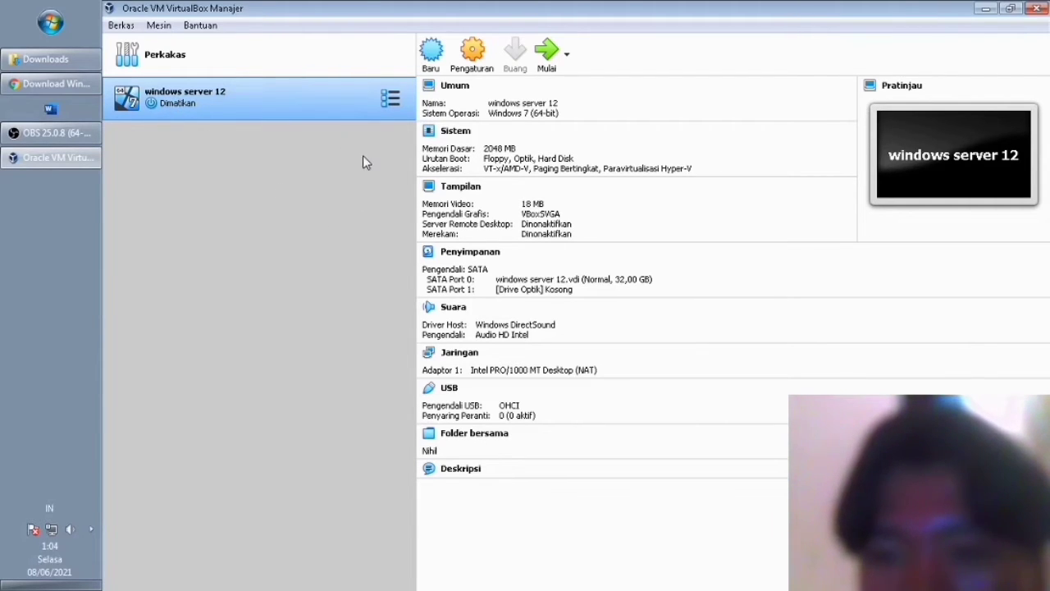
Open the windows server 12 settings and review the System and Display pages.
right_click(303, 104)
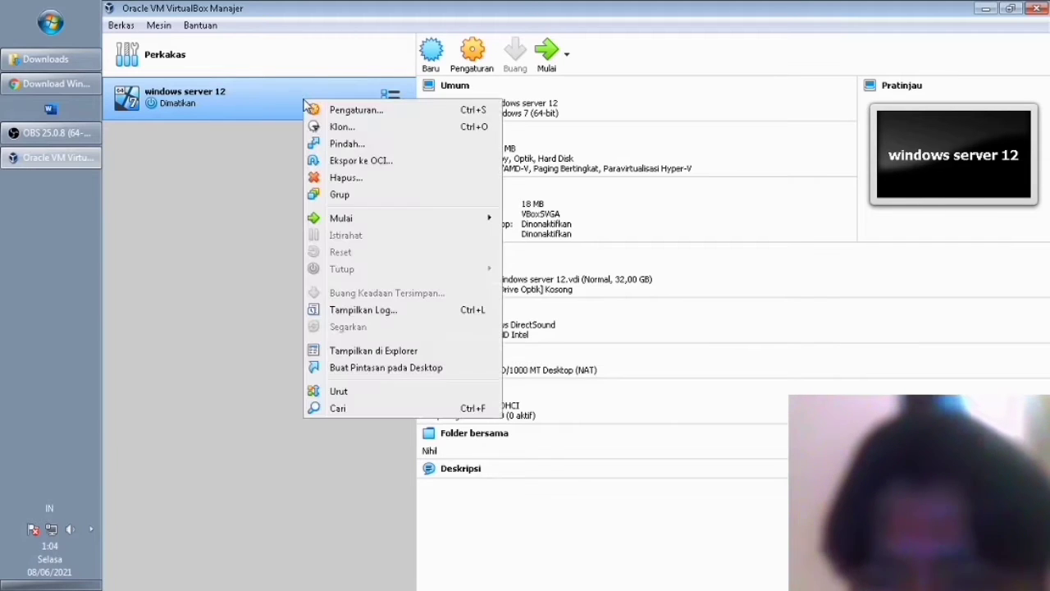
left_click(357, 112)
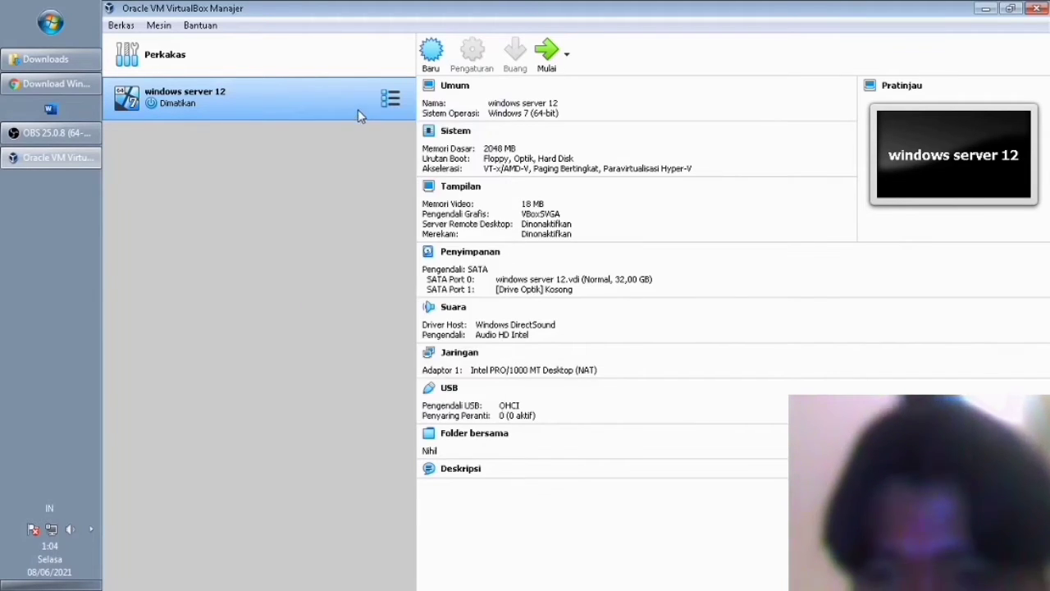
left_click_drag(493, 103, 606, 102)
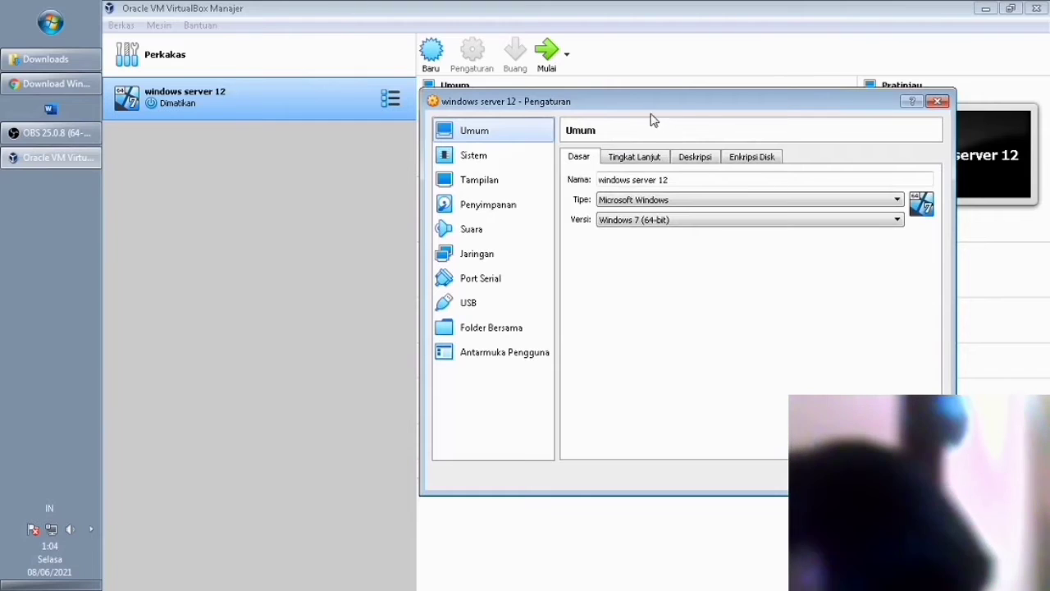
left_click(501, 155)
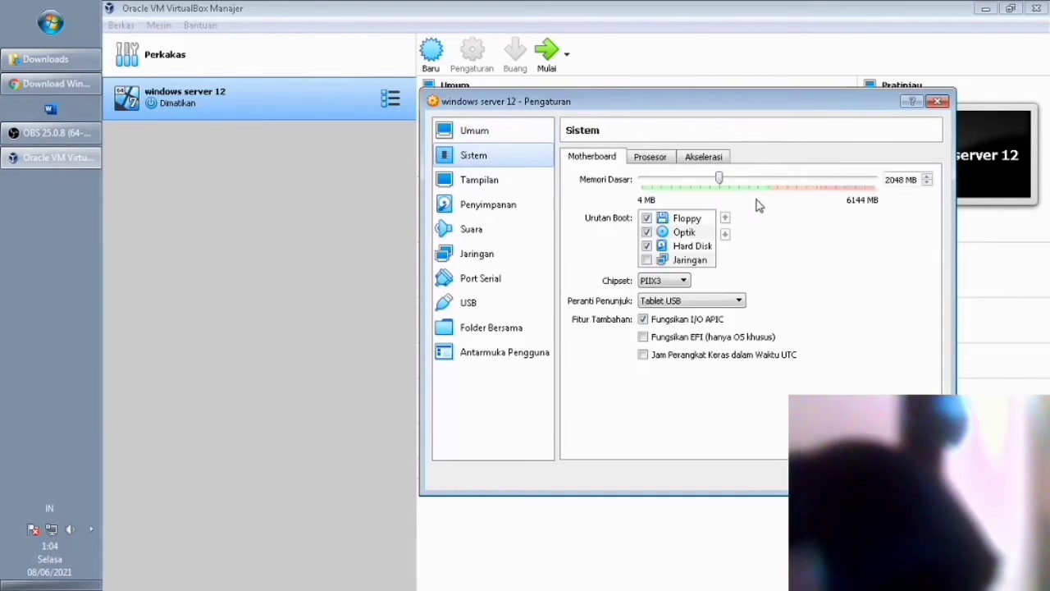
left_click(502, 181)
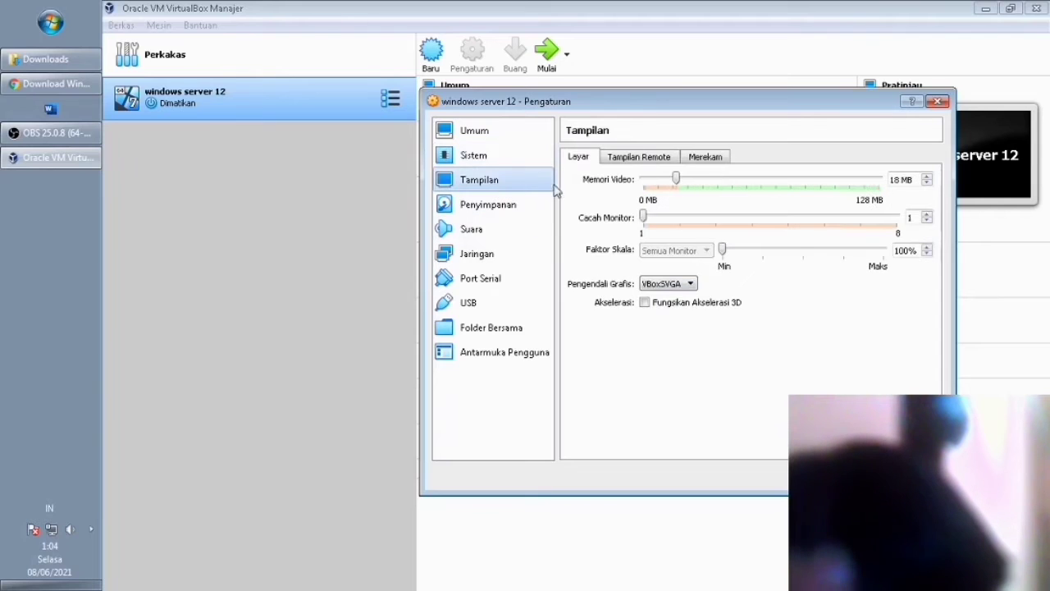
On the Storage page, inspect the hard disk, empty optical drive and SATA controller details.
left_click(473, 211)
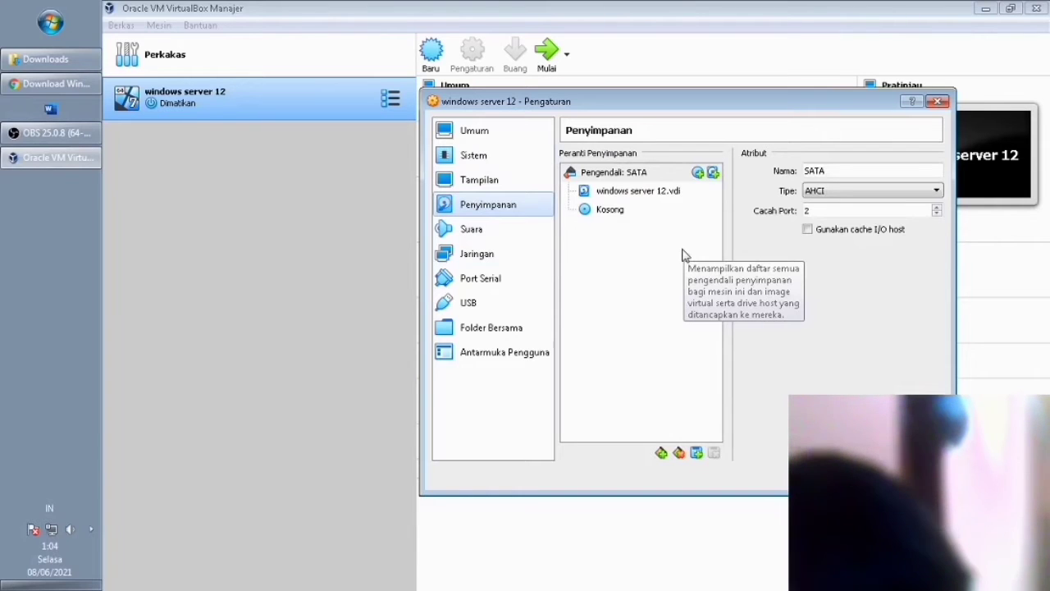
left_click(655, 211)
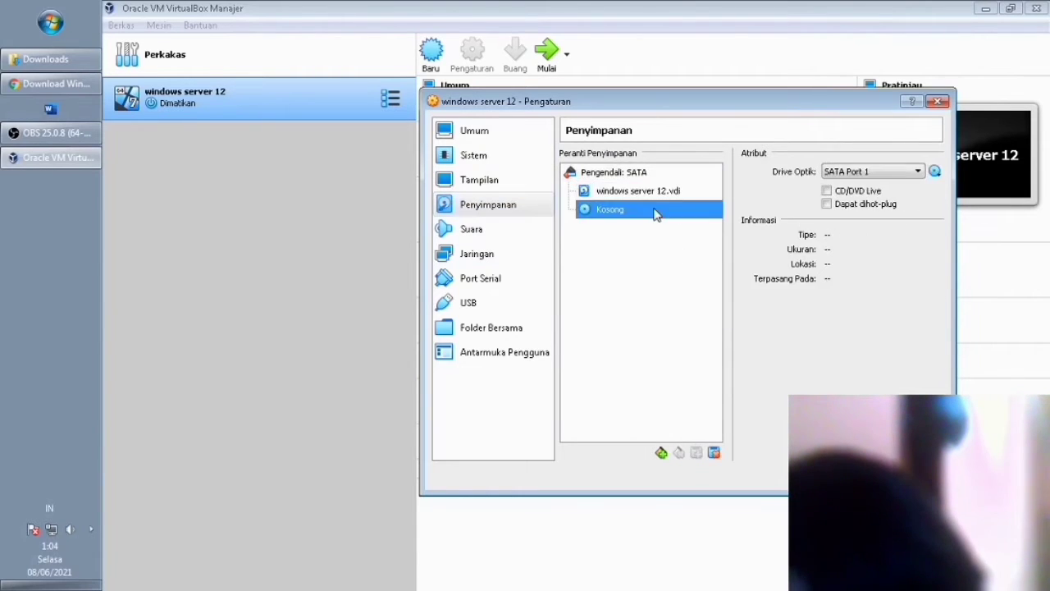
left_click(658, 197)
left_click(653, 212)
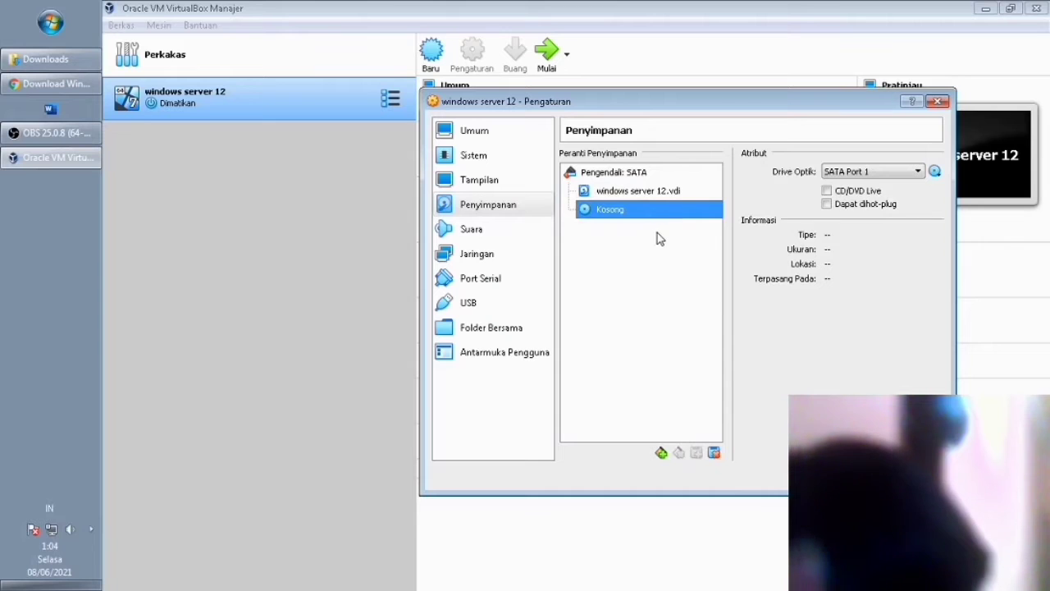
left_click(646, 192)
left_click(635, 174)
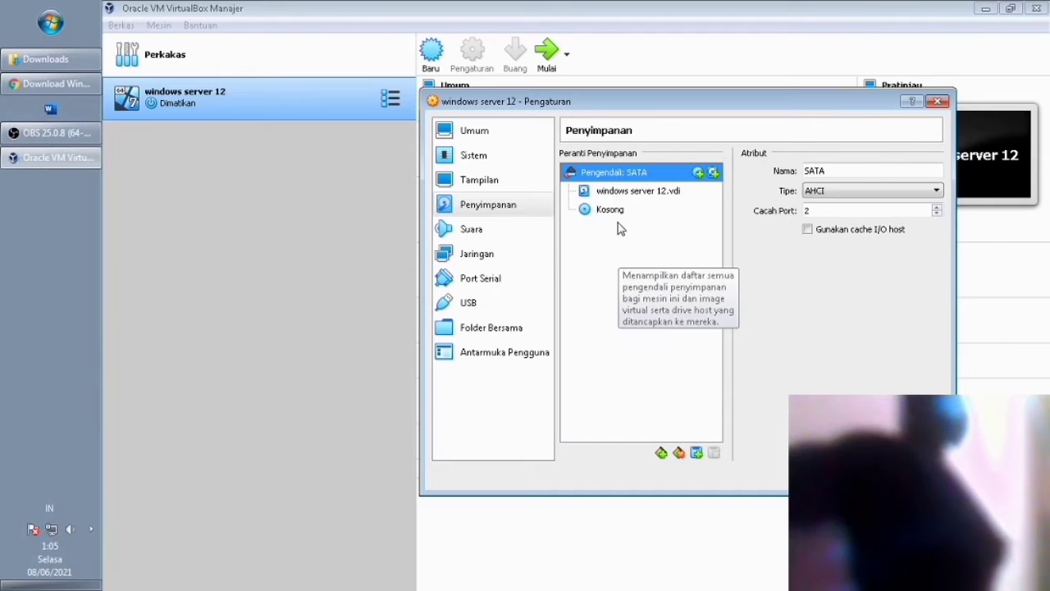
Select the empty optical drive and bring up the optical disk image chooser.
left_click(617, 216)
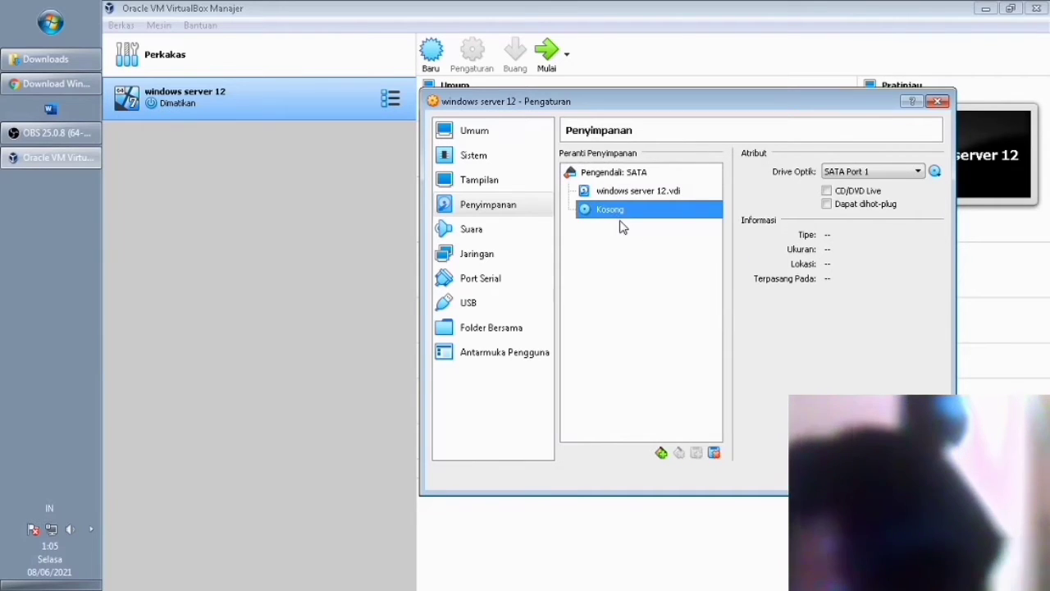
left_click(935, 171)
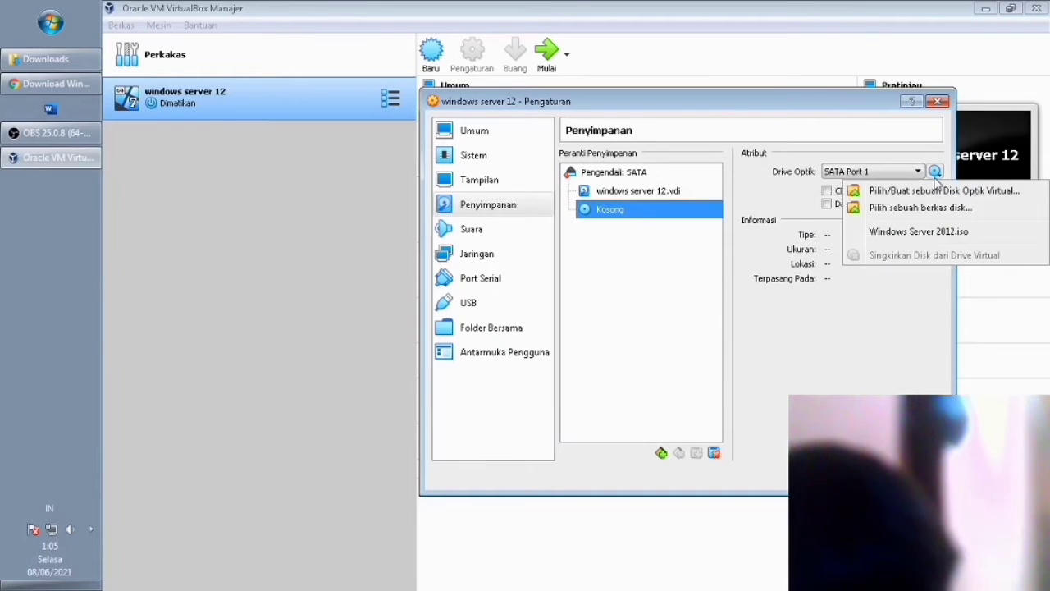
left_click(895, 193)
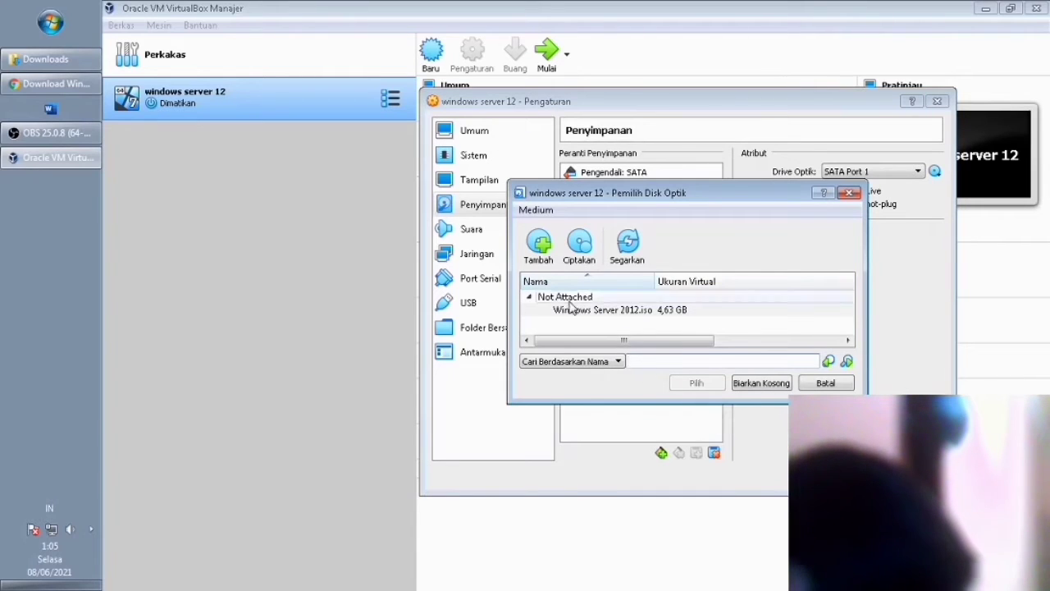
Add Windows Server 2012.iso from Downloads and attach it to the optical drive.
left_click(539, 247)
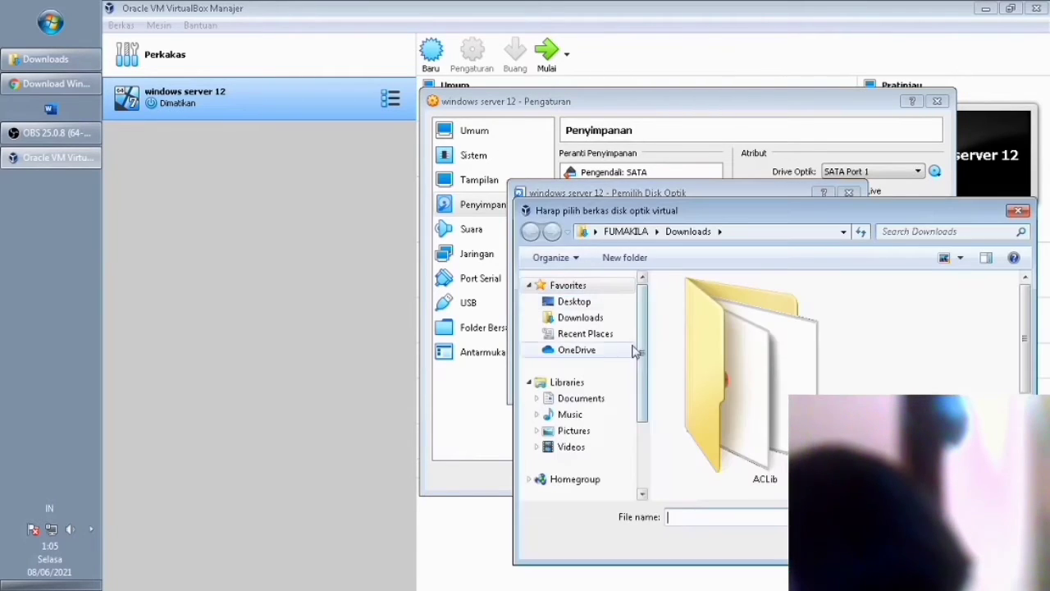
left_click(589, 318)
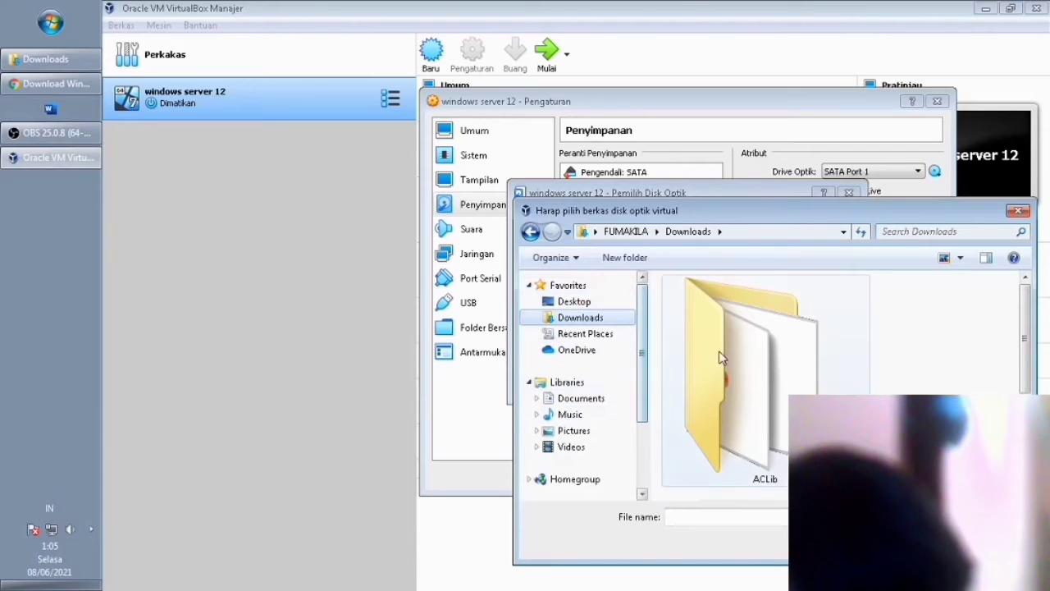
scroll(1025, 365, "down", 3)
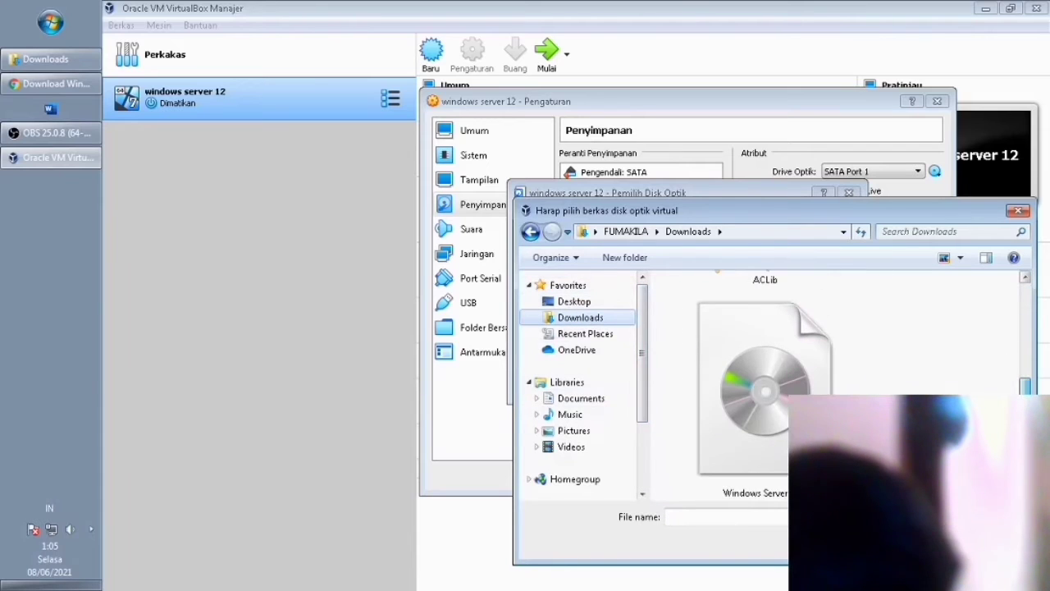
left_click(746, 444)
left_click(913, 543)
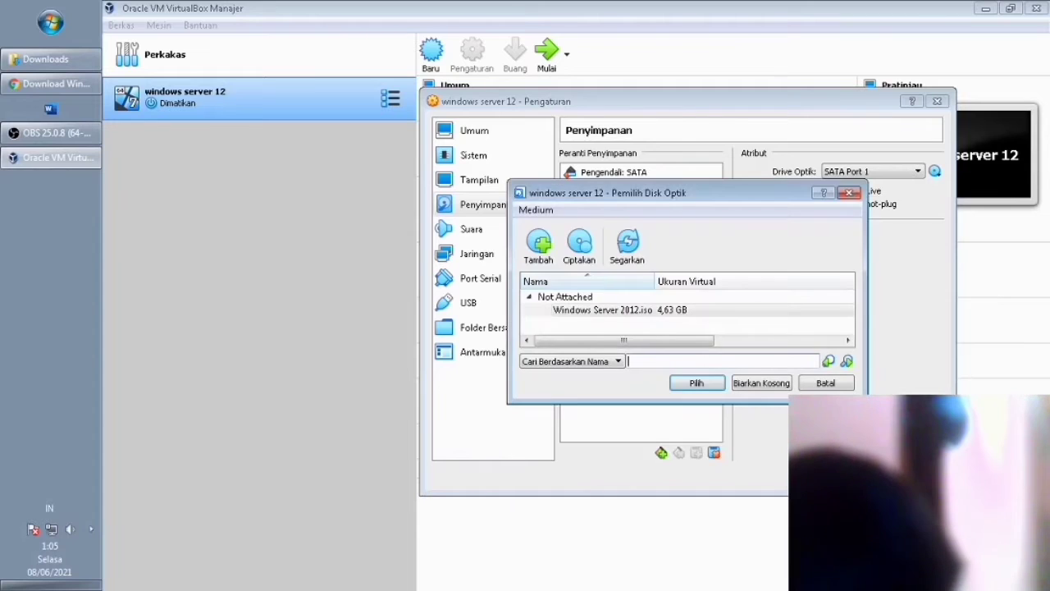
left_click(661, 316)
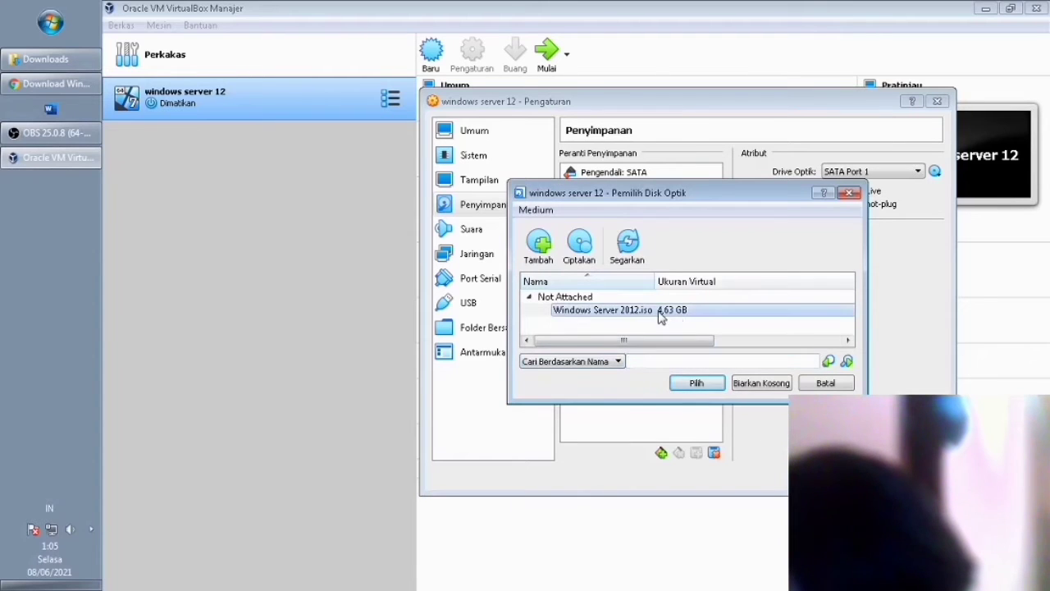
left_click_drag(669, 340, 594, 320)
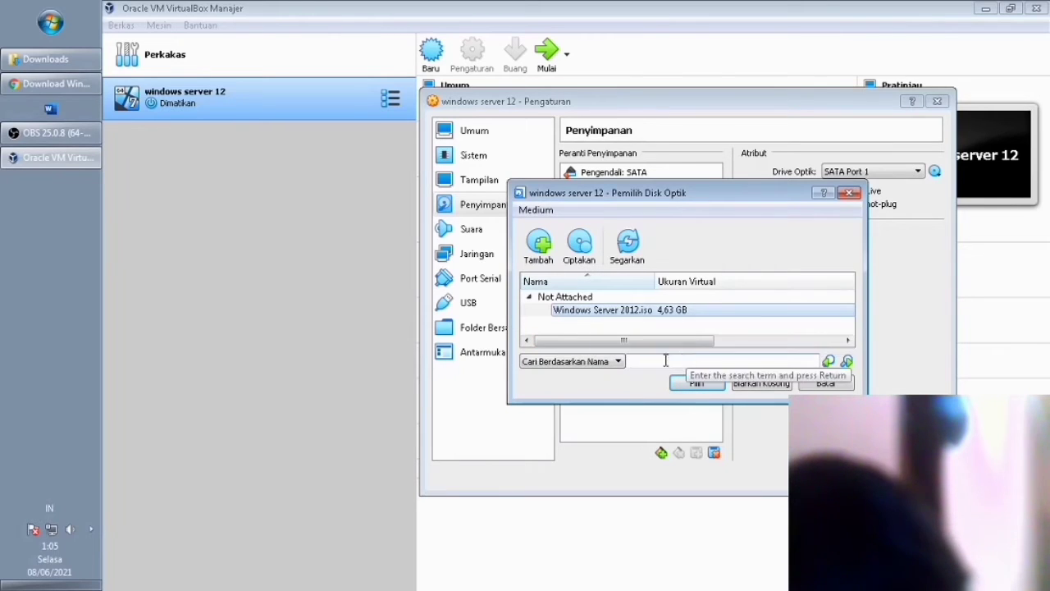
left_click(701, 385)
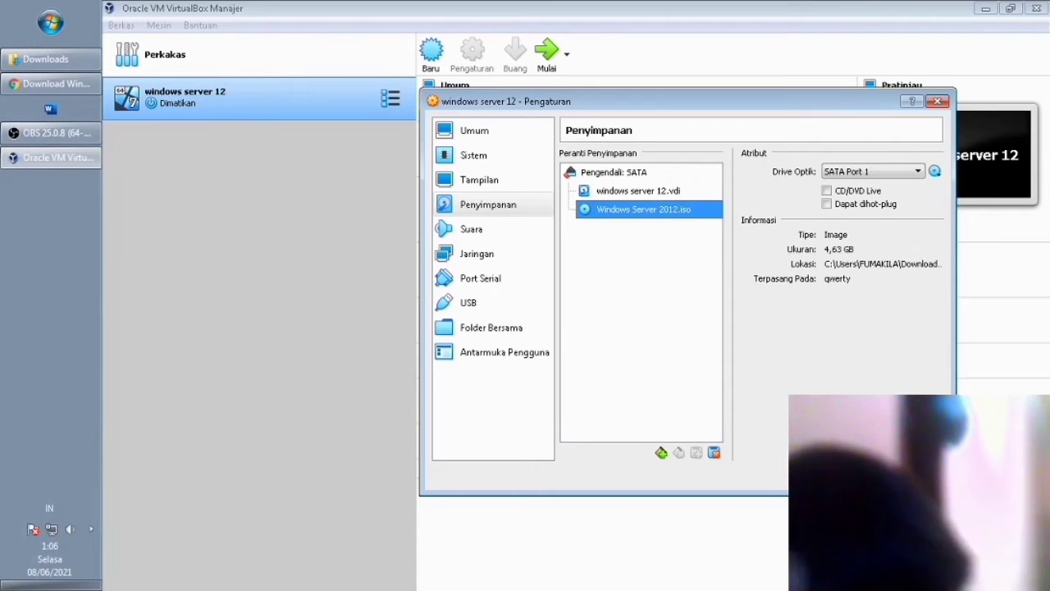
Save the storage settings, then start windows server 12 with Mulai > Awal Normal.
left_click(850, 477)
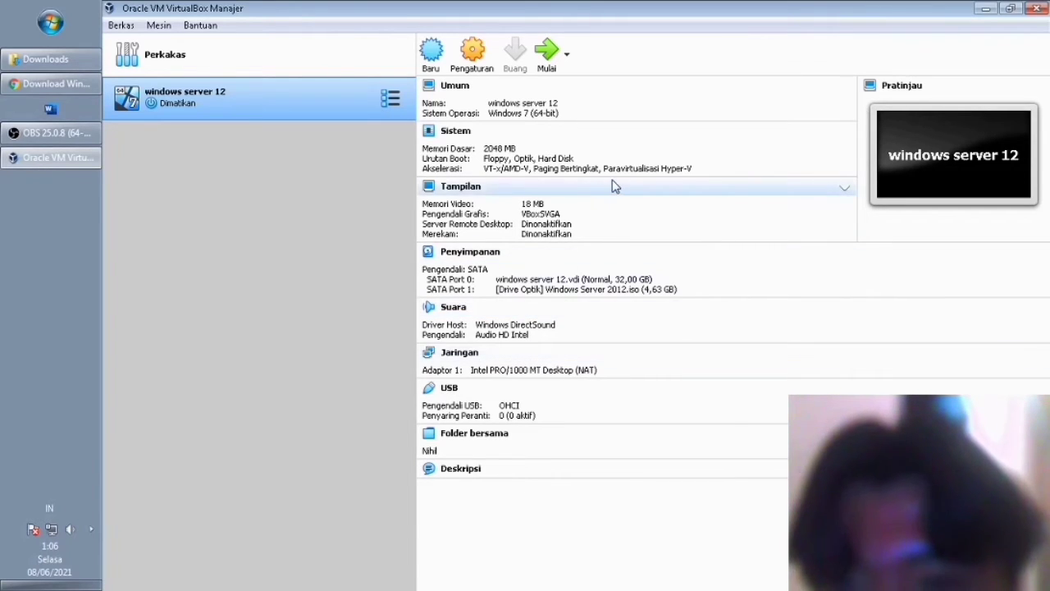
right_click(372, 106)
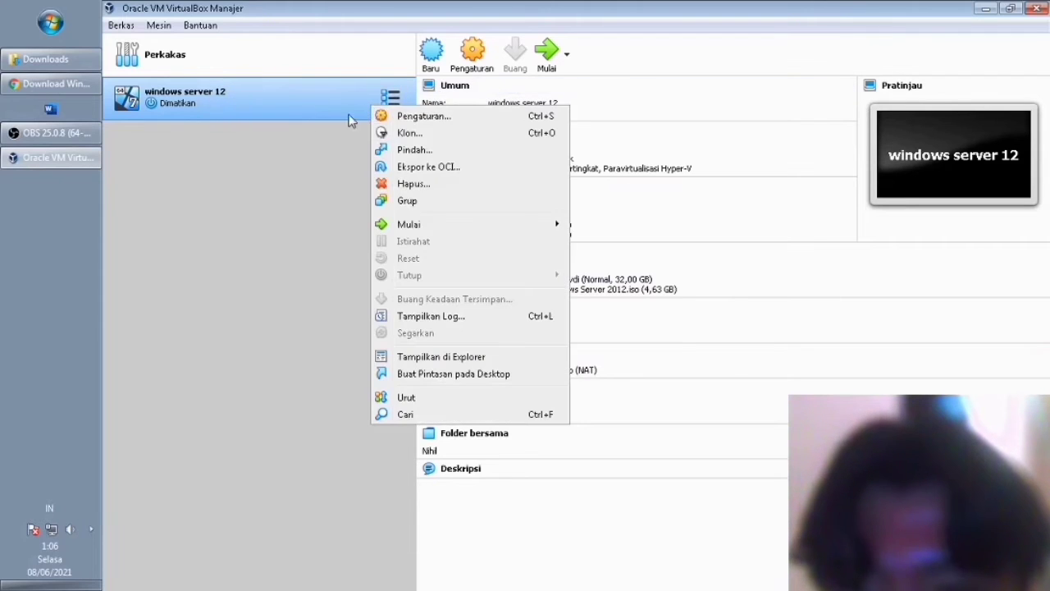
mouse_move(433, 225)
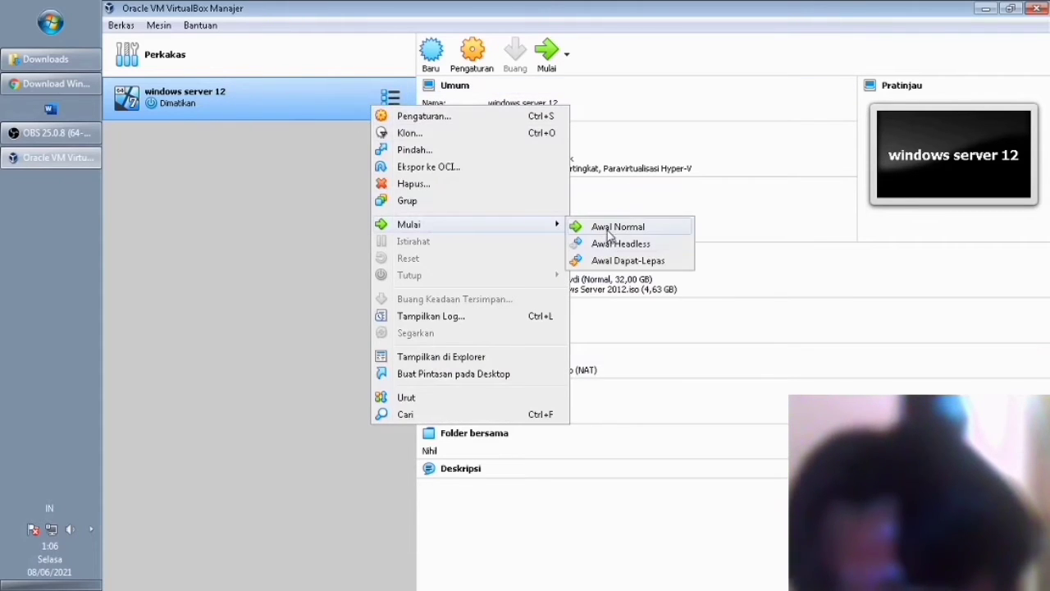
left_click(608, 230)
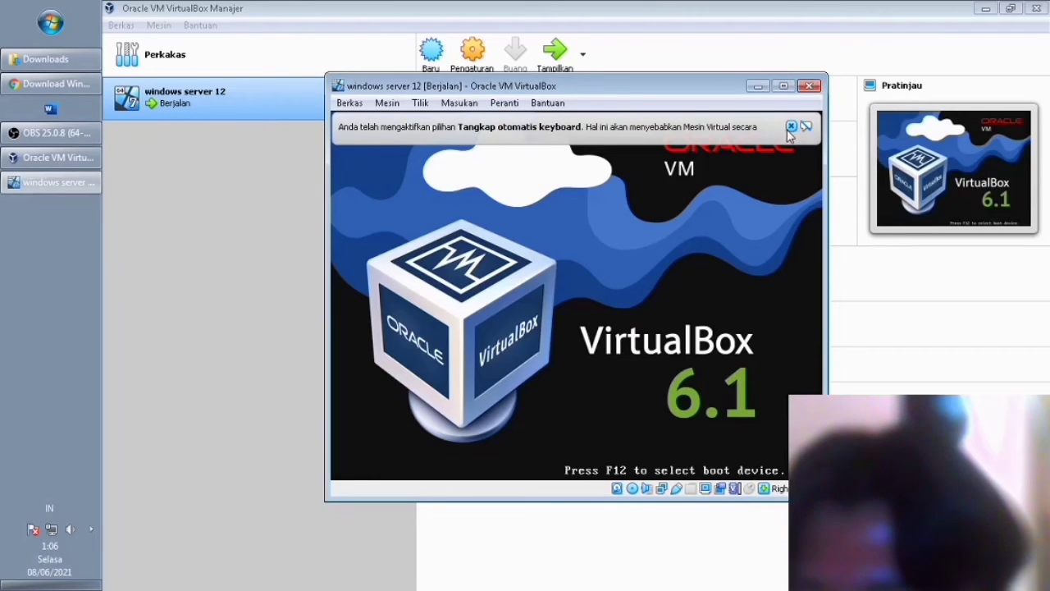
Dismiss the keyboard notice, keep English (United States) and US keyboard, and go to the next page.
left_click(791, 127)
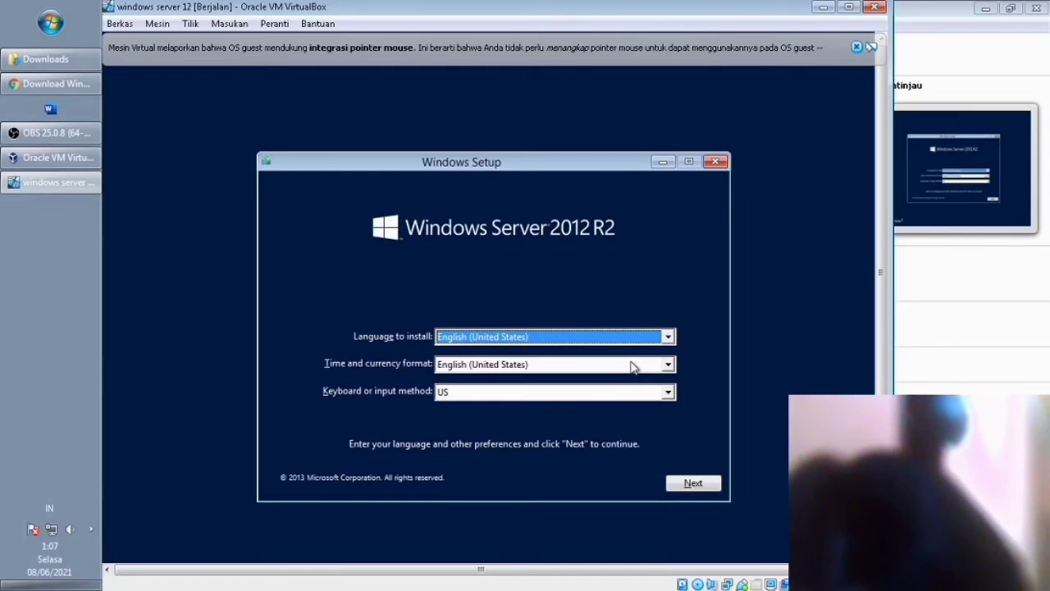
left_click(670, 366)
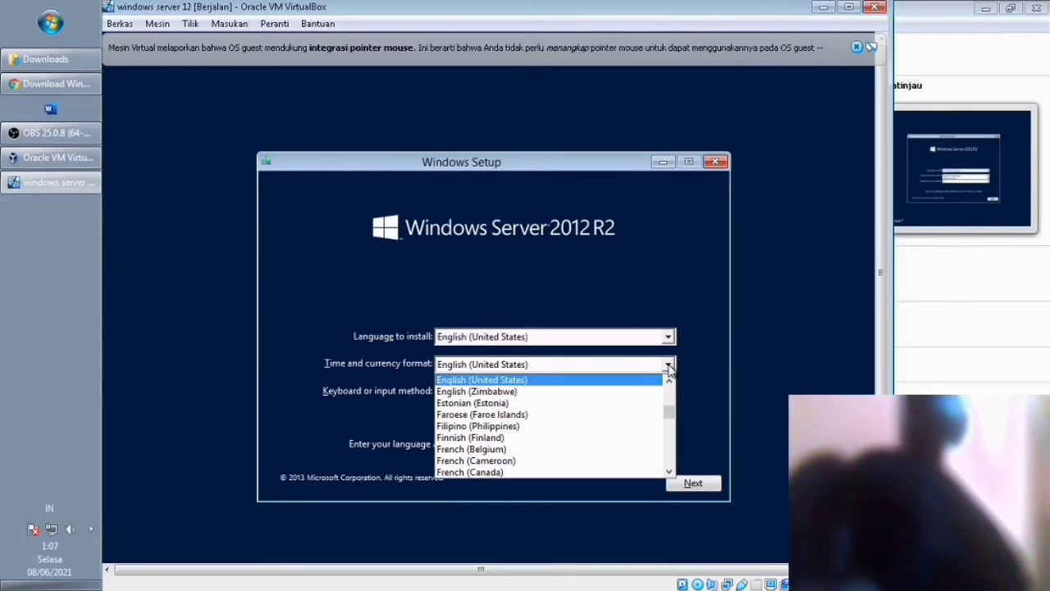
left_click(525, 382)
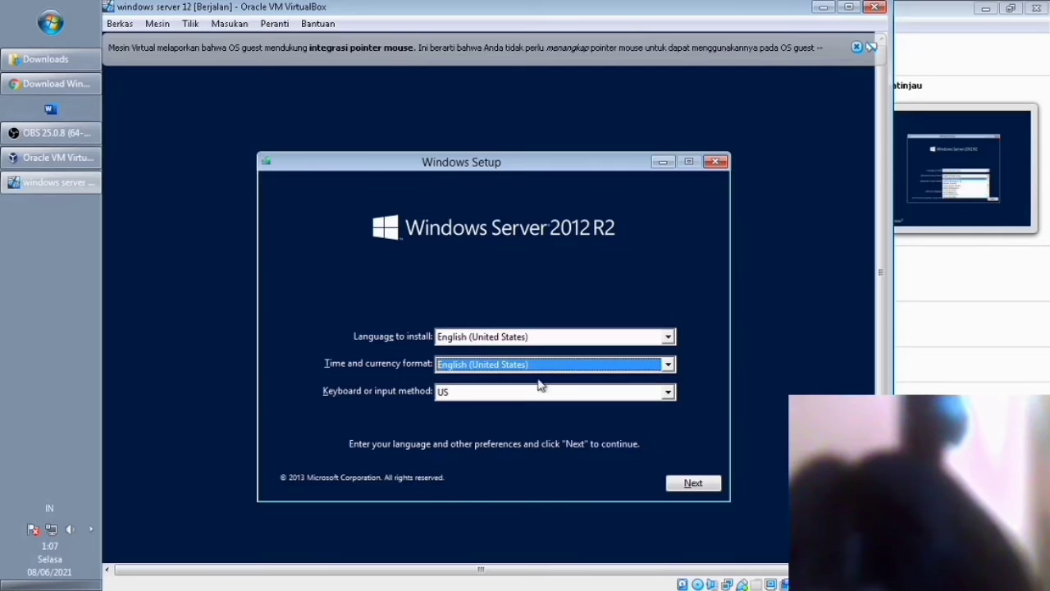
left_click(669, 338)
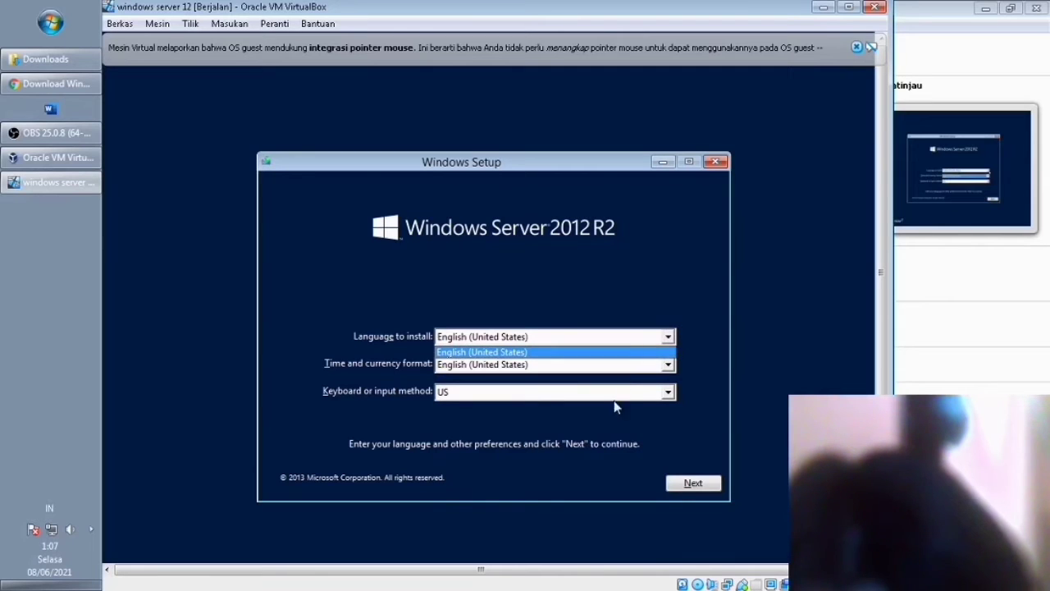
left_click(667, 341)
left_click(668, 392)
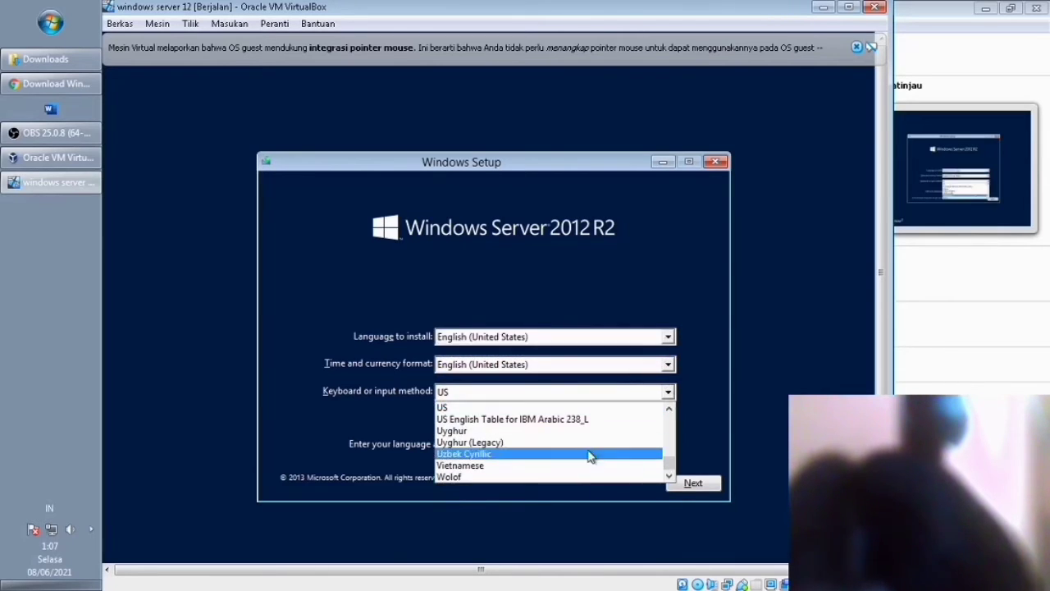
left_click(609, 407)
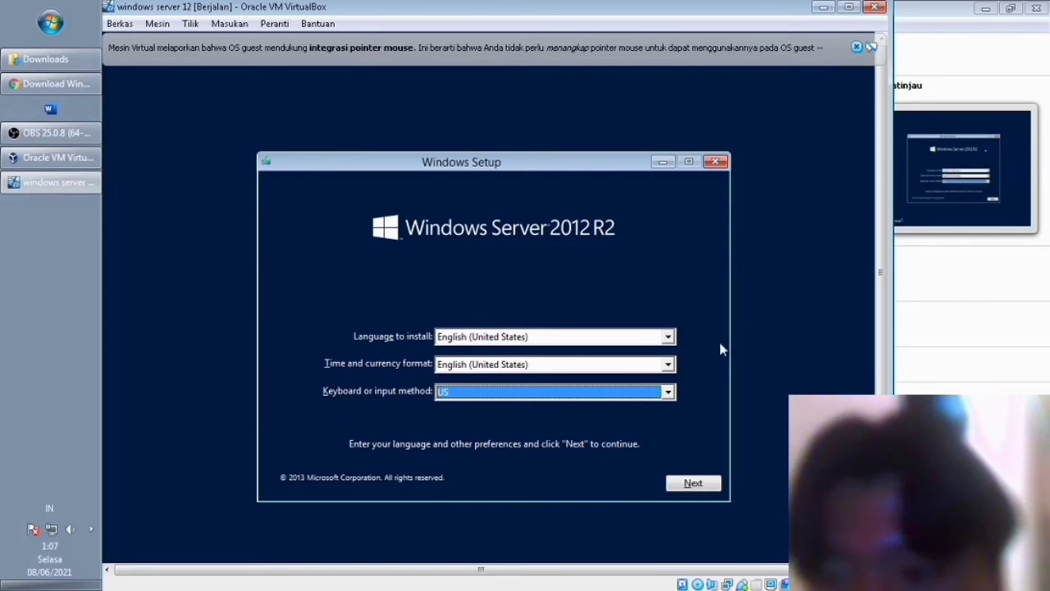
left_click(694, 485)
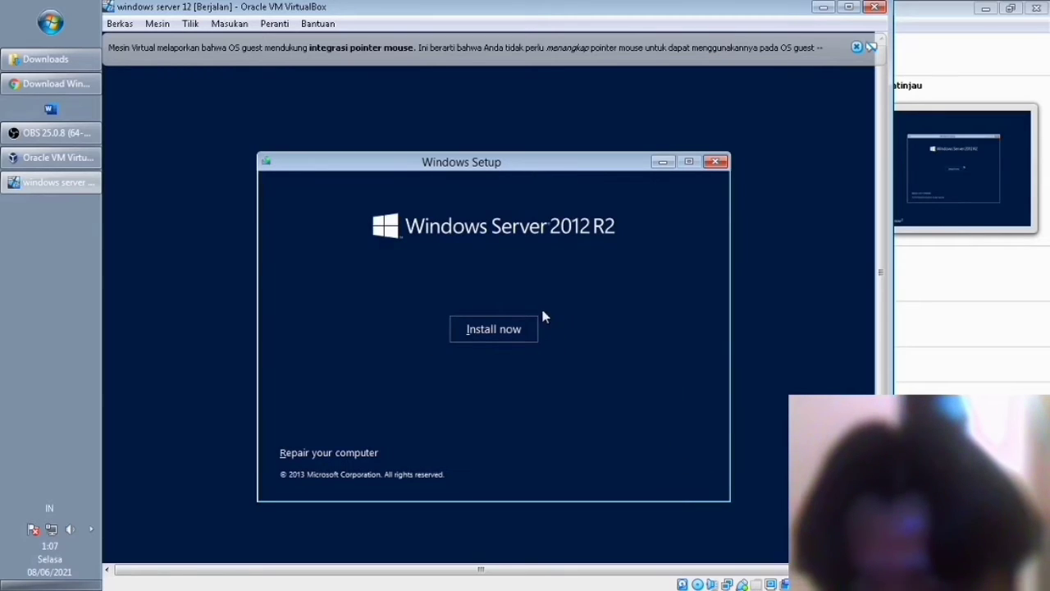
Choose Install now to begin installing Windows Server 2012 R2.
left_click(498, 331)
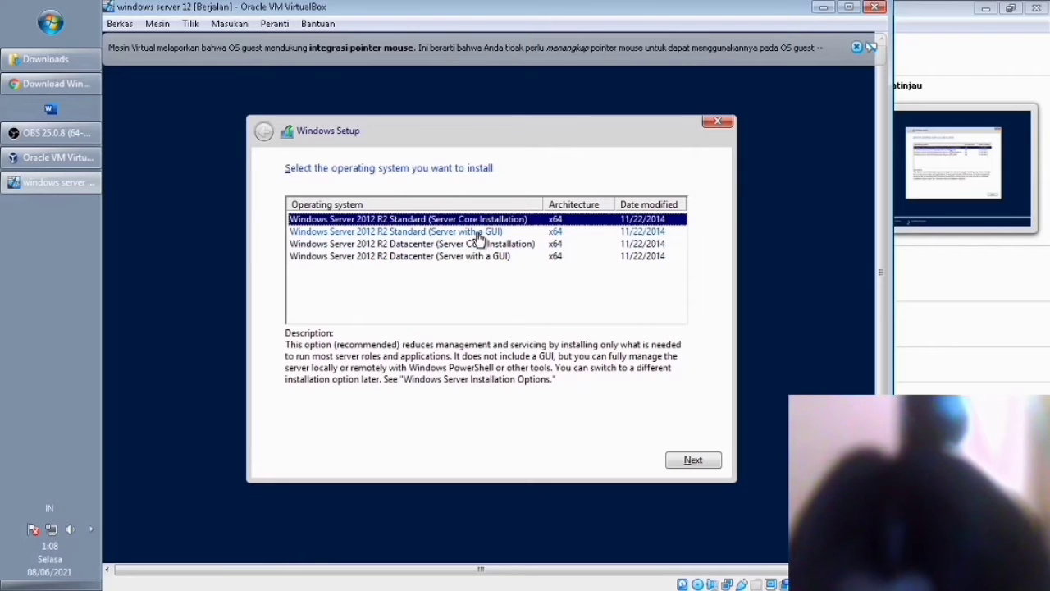
Select Standard (Server with a GUI), accept the license terms and continue.
left_click(481, 233)
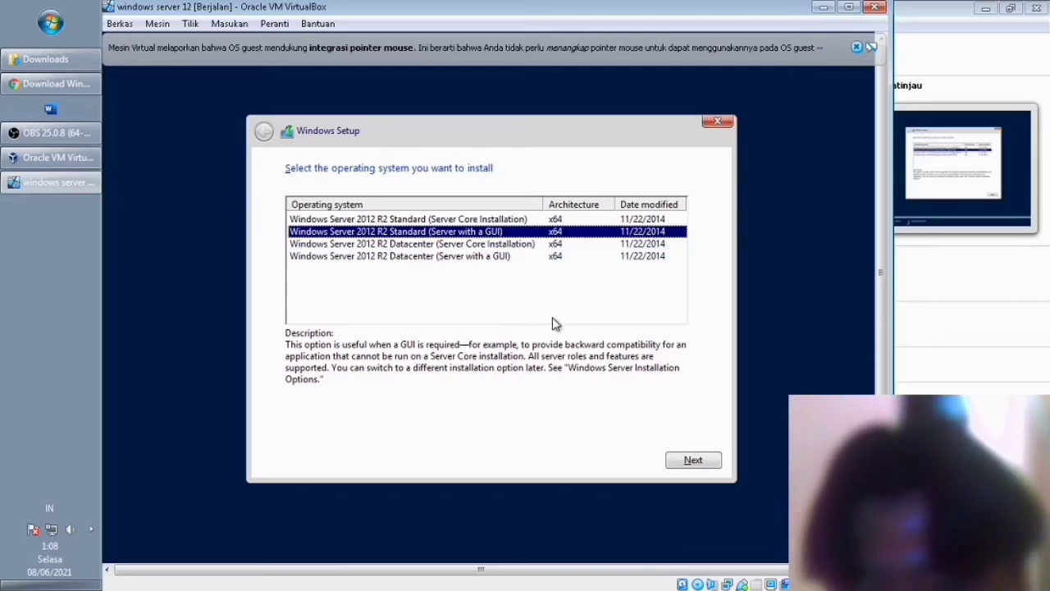
left_click(693, 461)
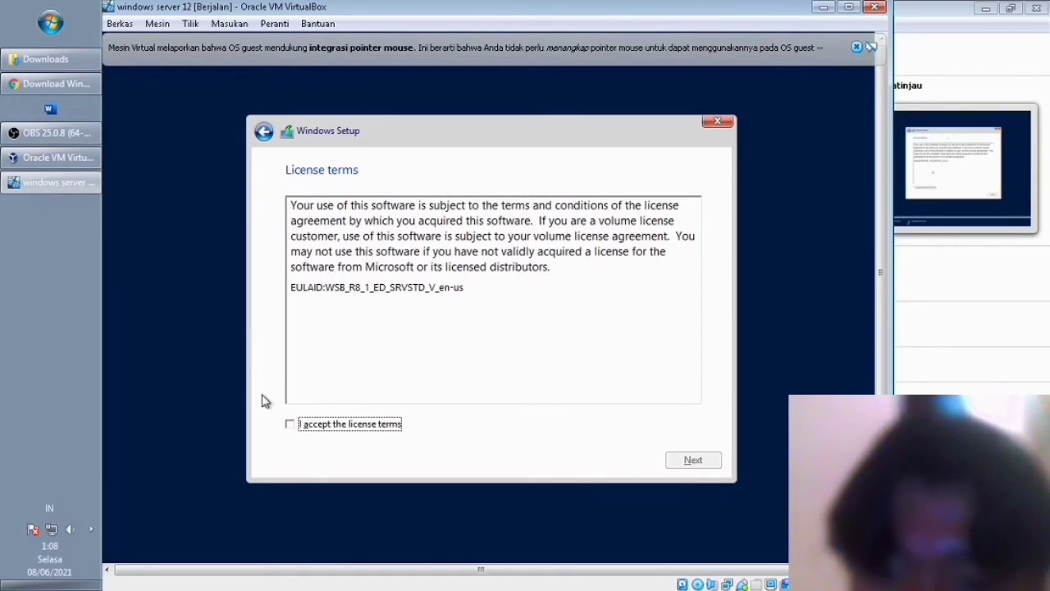
left_click(291, 427)
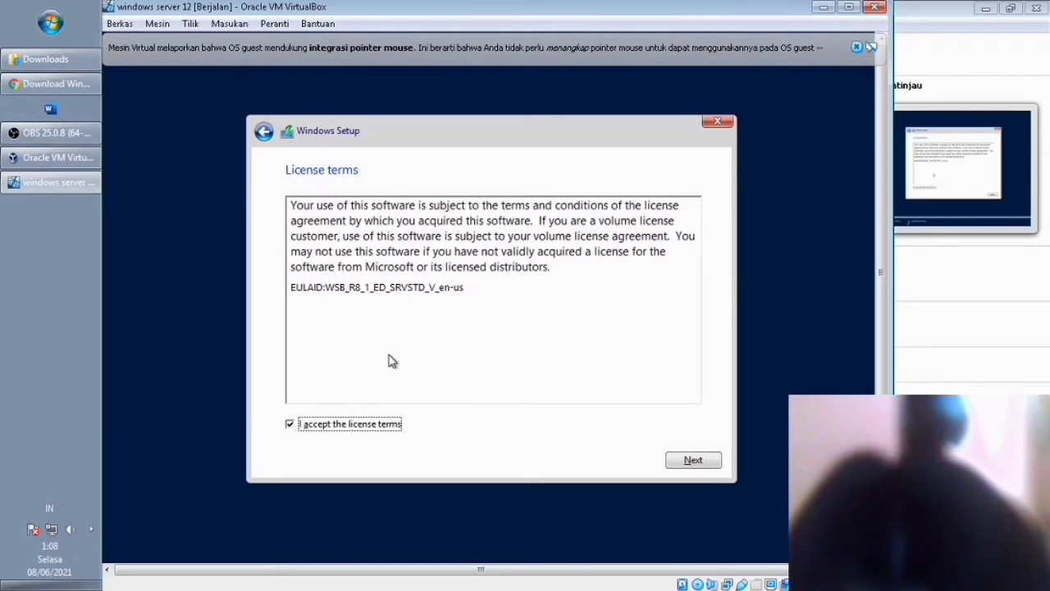
left_click(705, 461)
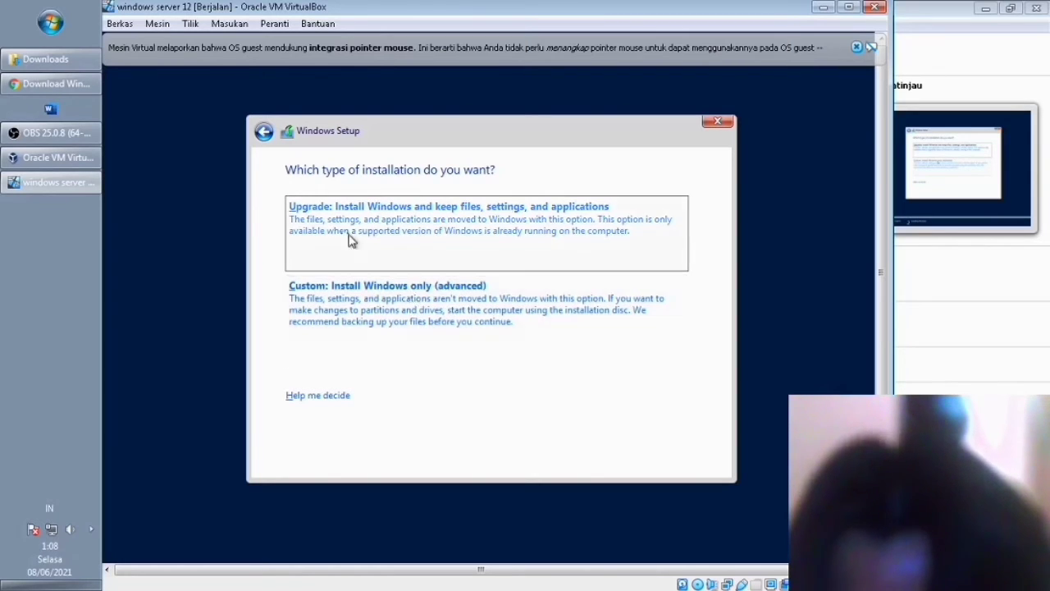
Pick Custom install and create a partition at the suggested size, accepting the system partitions notice.
left_click(368, 297)
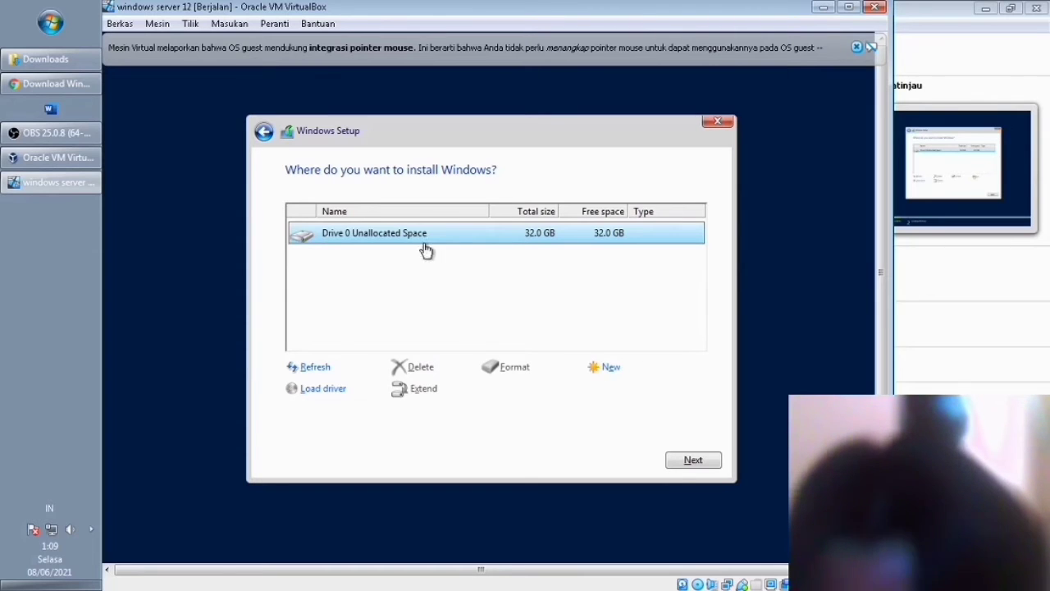
left_click(602, 367)
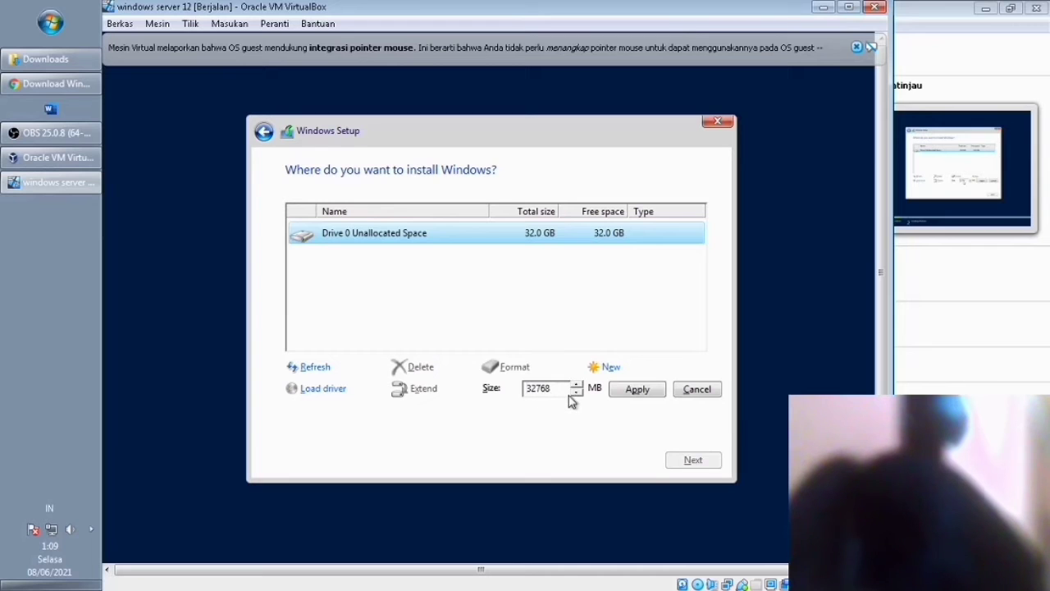
left_click(644, 392)
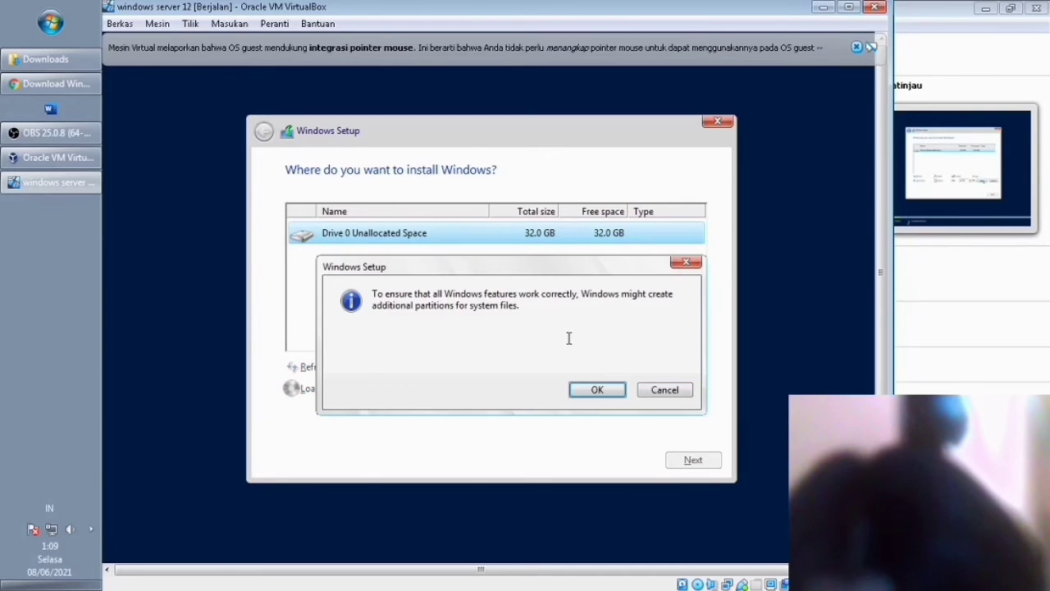
left_click(594, 386)
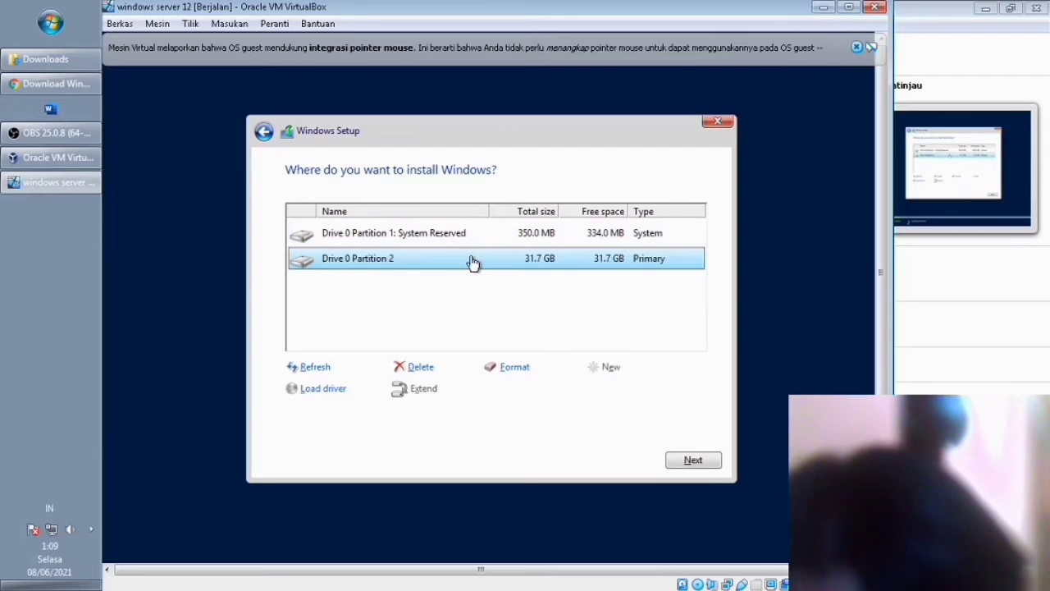
Delete the 31.7 GB Partition 2 and the System Reserved partition, rescanning drives in between.
left_click(414, 367)
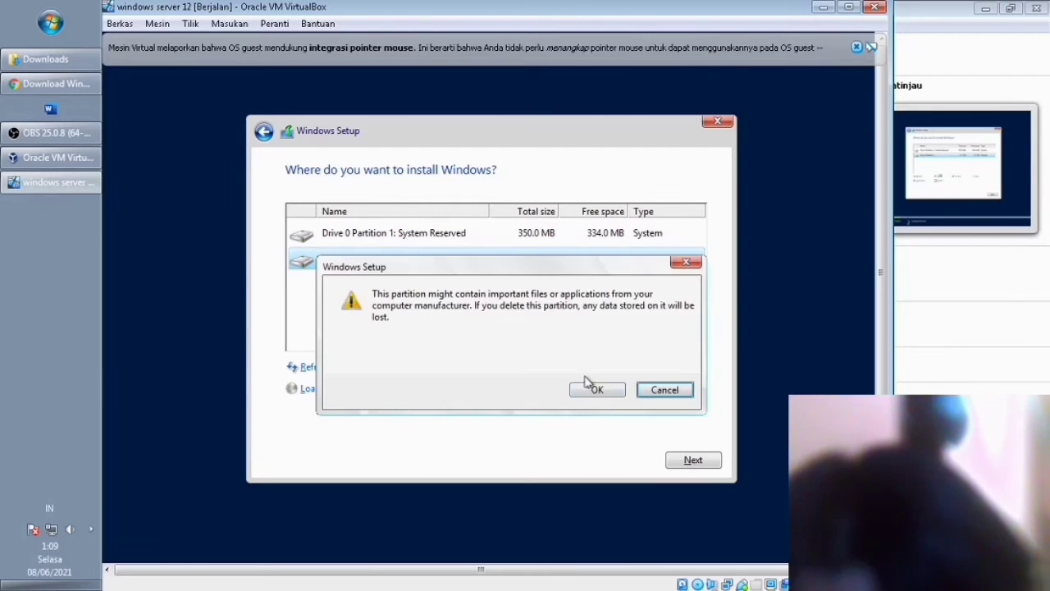
left_click(596, 390)
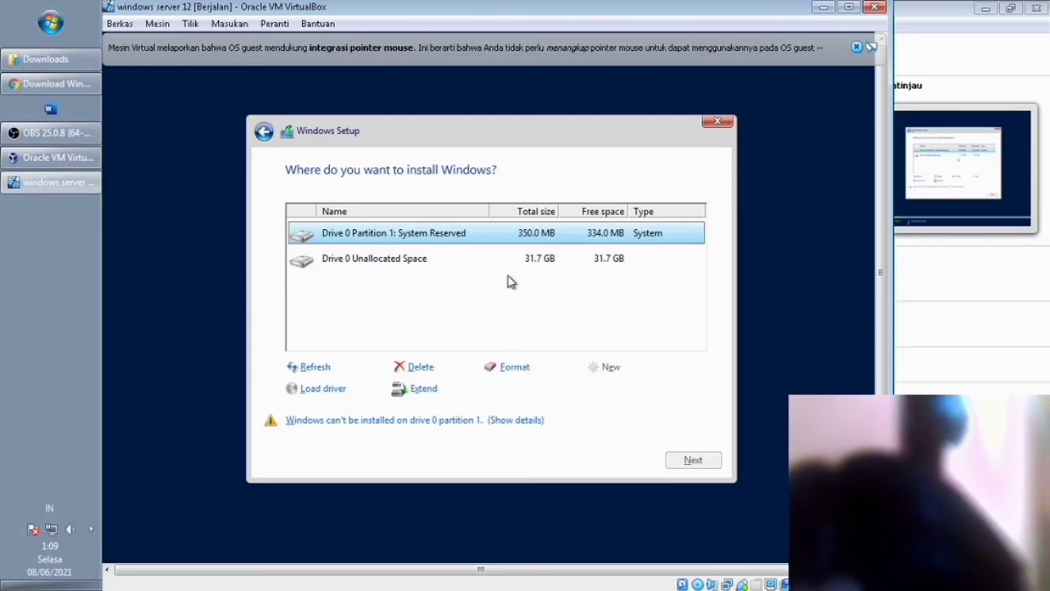
left_click(465, 271)
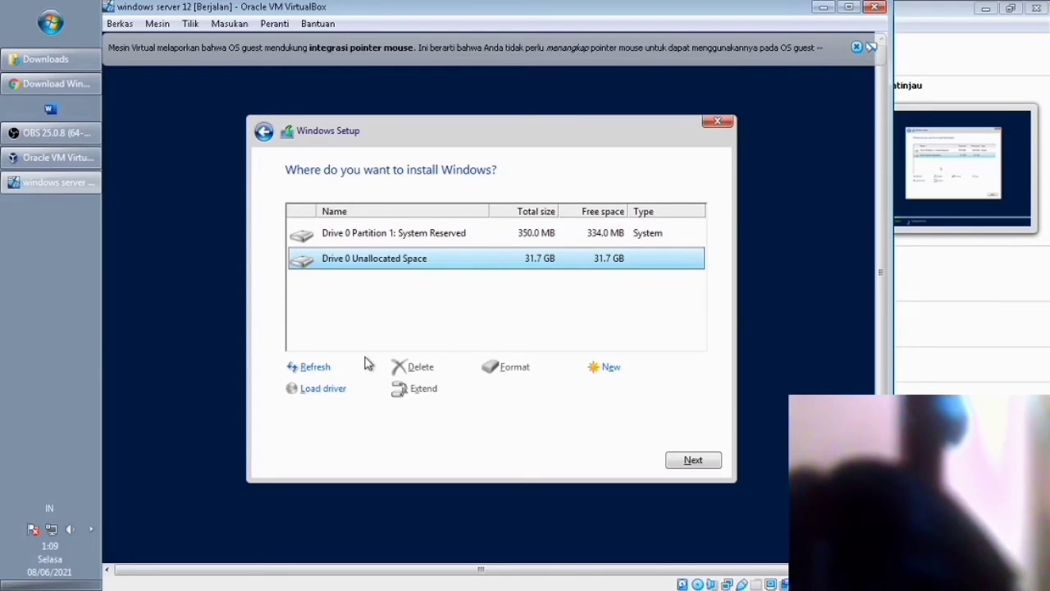
left_click(312, 370)
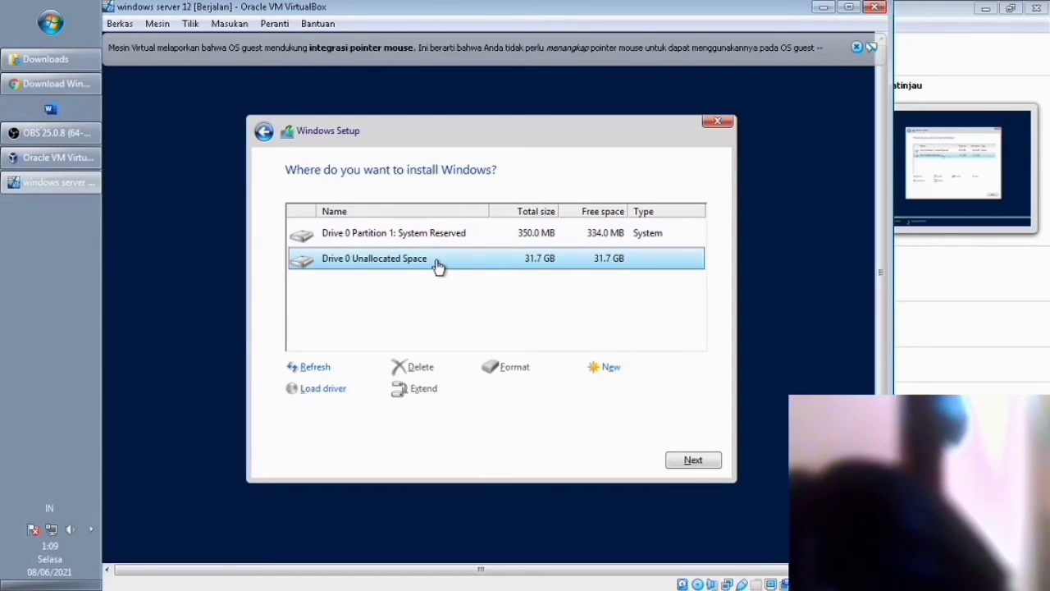
left_click(444, 240)
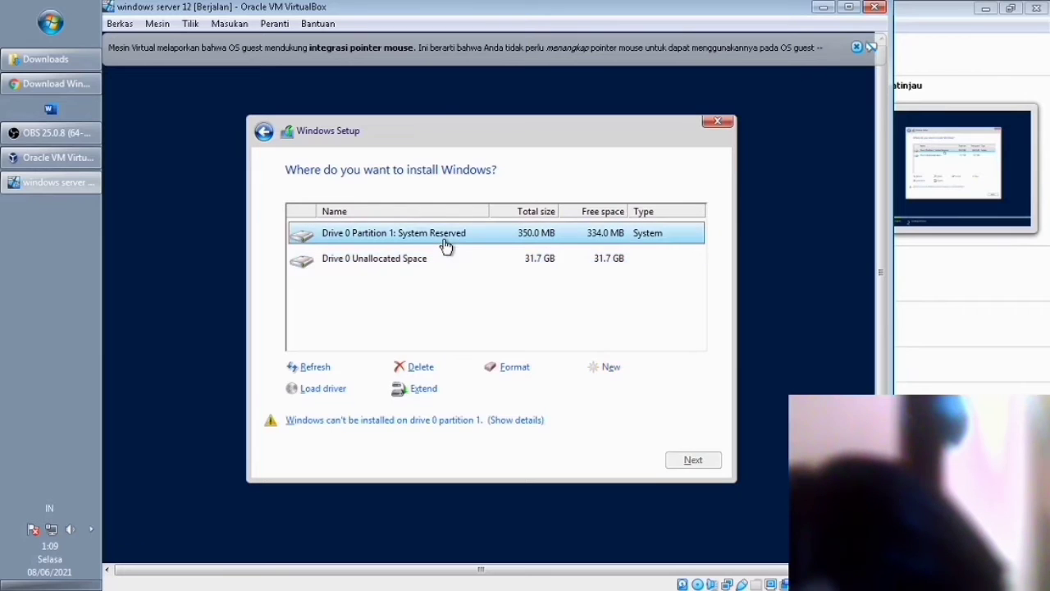
left_click(420, 366)
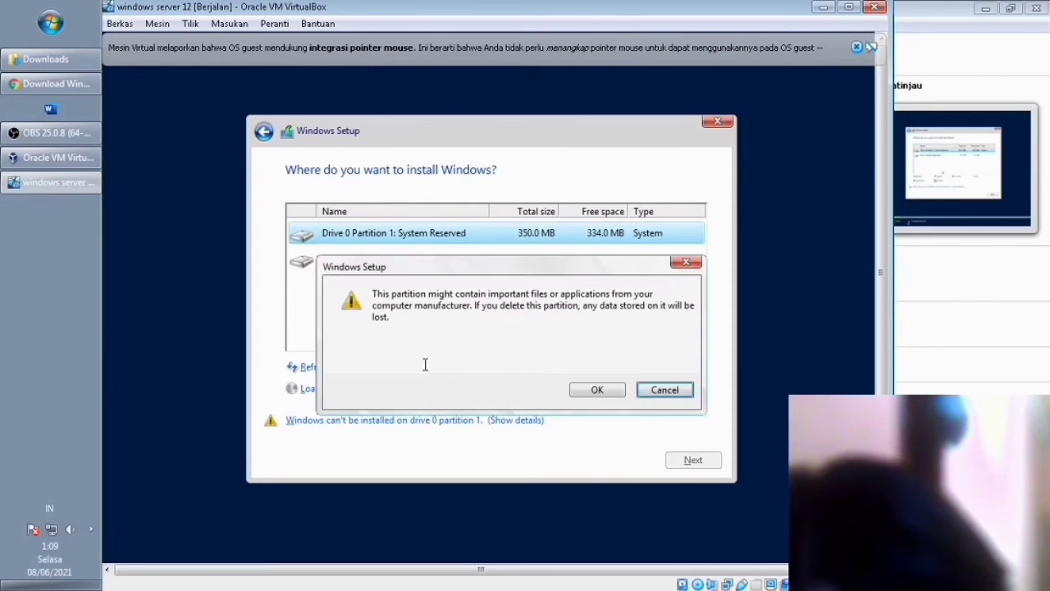
left_click(599, 388)
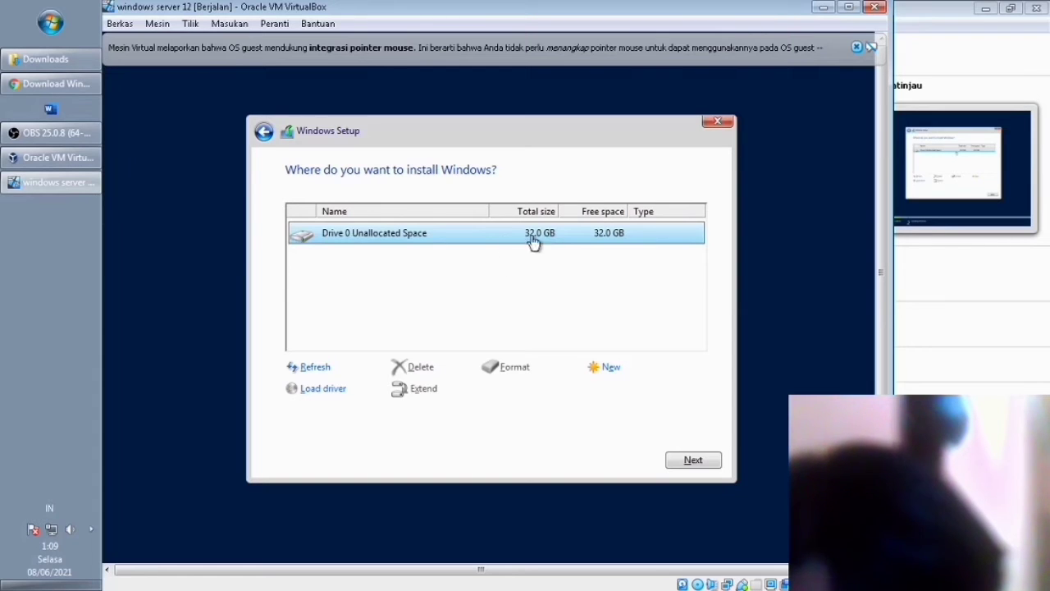
Create a new 16000 MB partition on drive 0, accepting the system partitions notice.
left_click(599, 375)
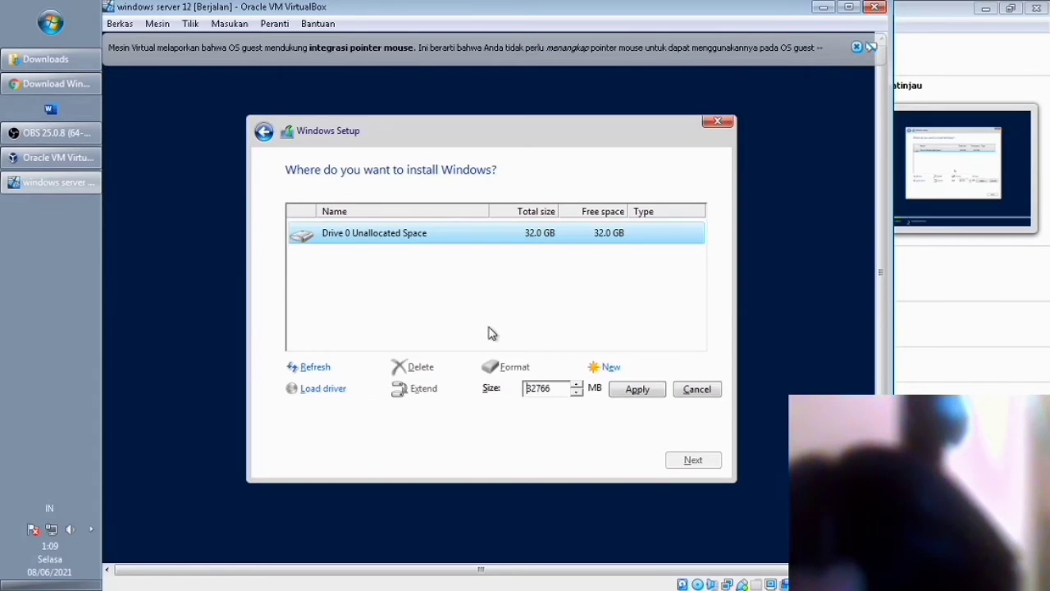
left_click(577, 394)
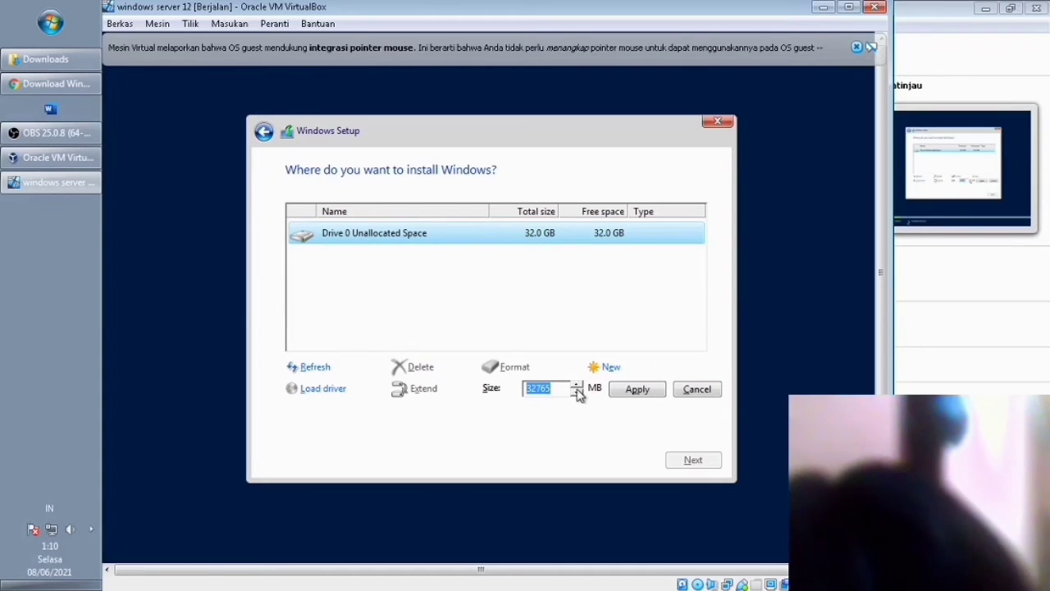
type("16")
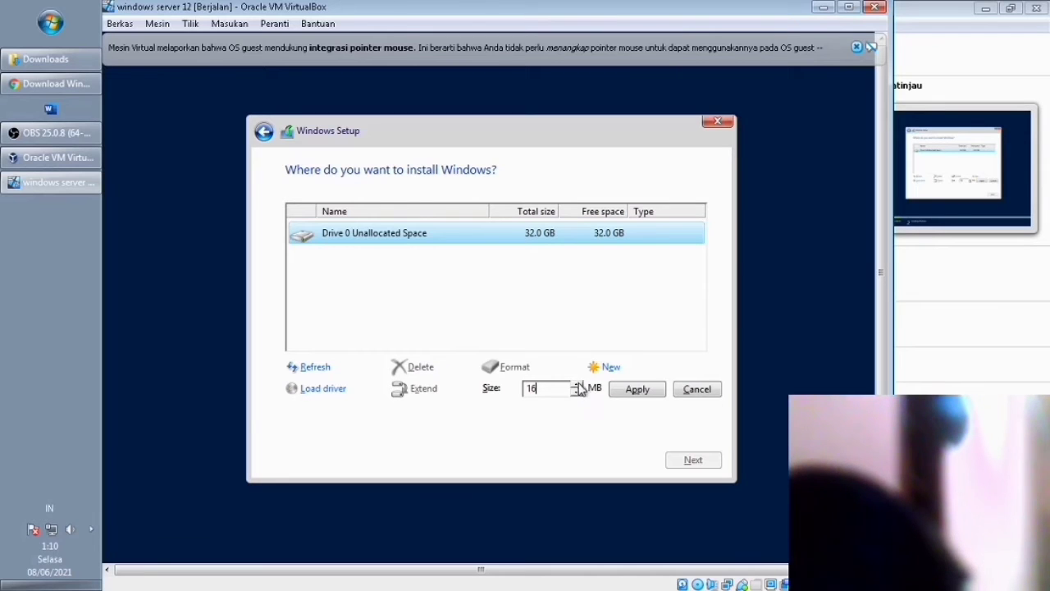
type("000")
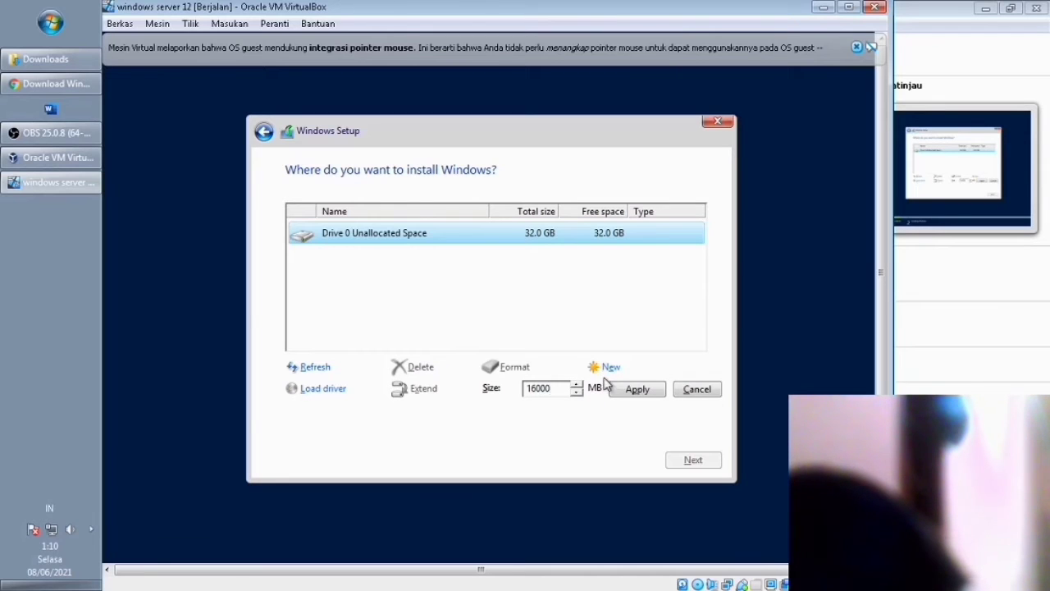
left_click(637, 390)
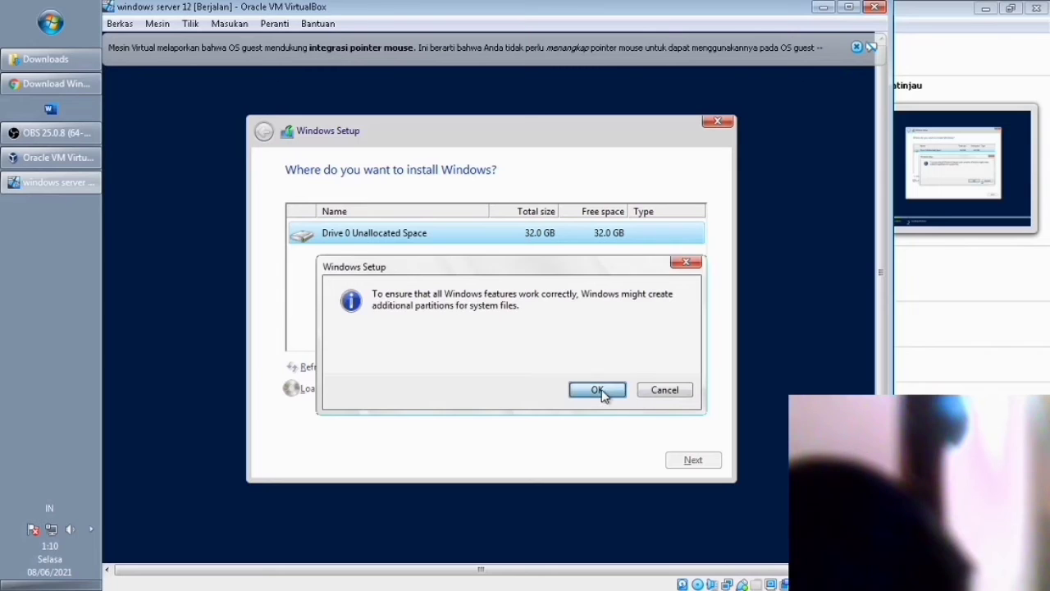
left_click(599, 390)
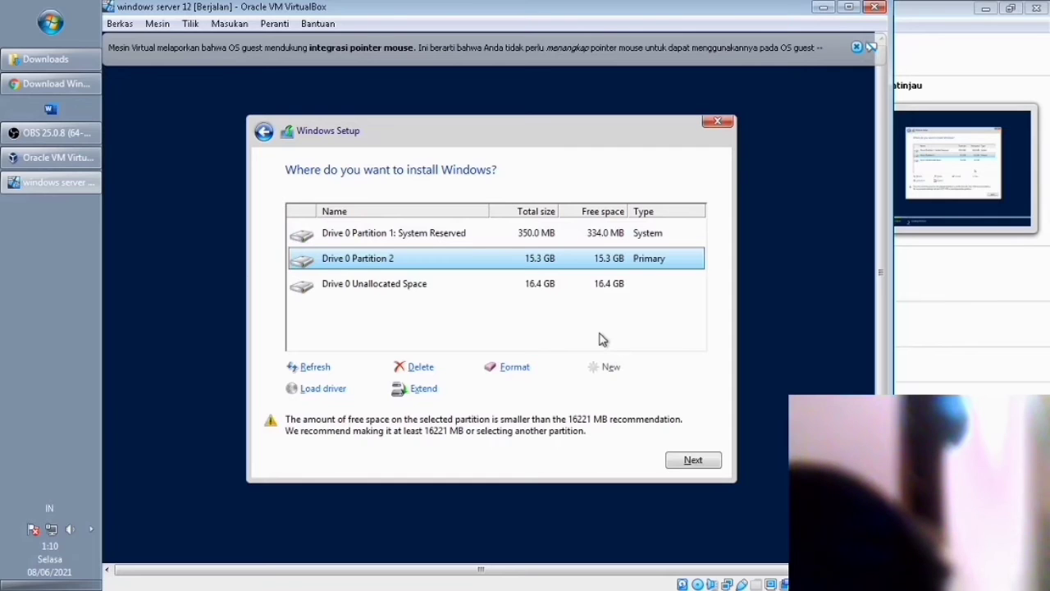
Select Drive 0 Partition 2 as the install target and continue setup.
left_click(430, 286)
left_click(429, 261)
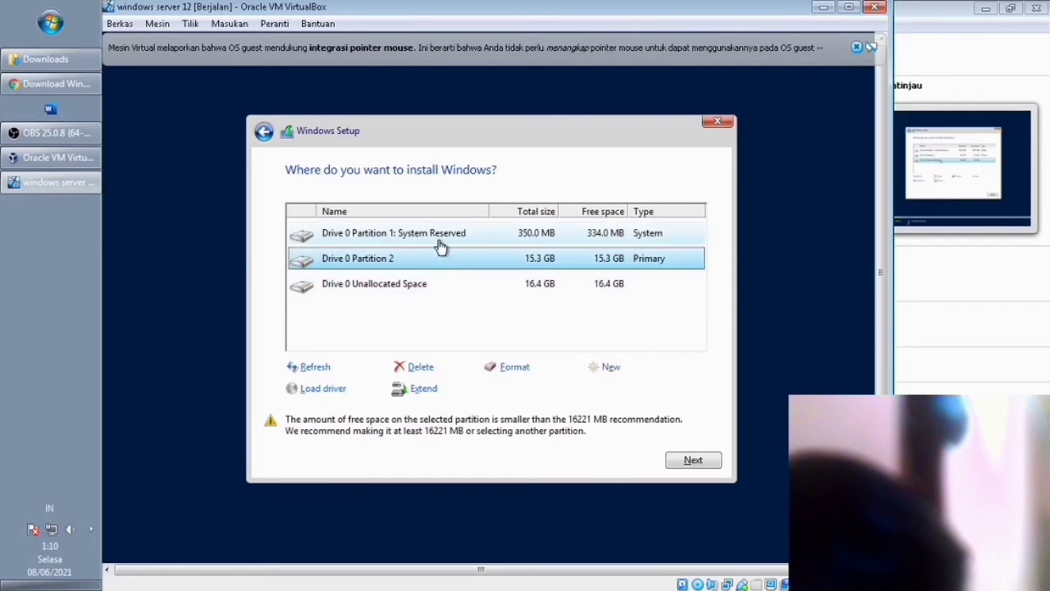
left_click(441, 240)
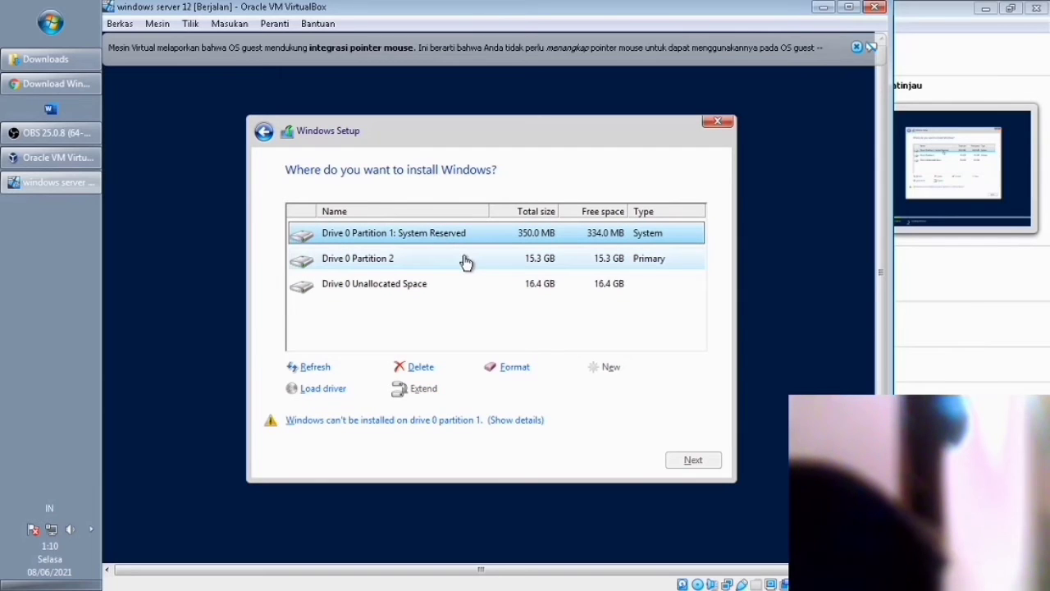
left_click(649, 263)
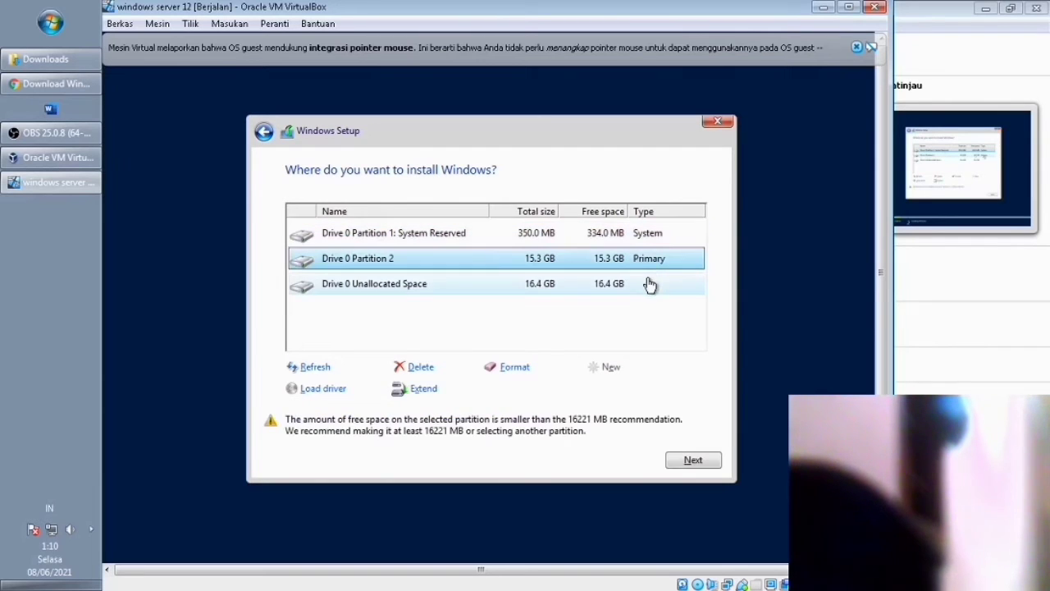
left_click(650, 285)
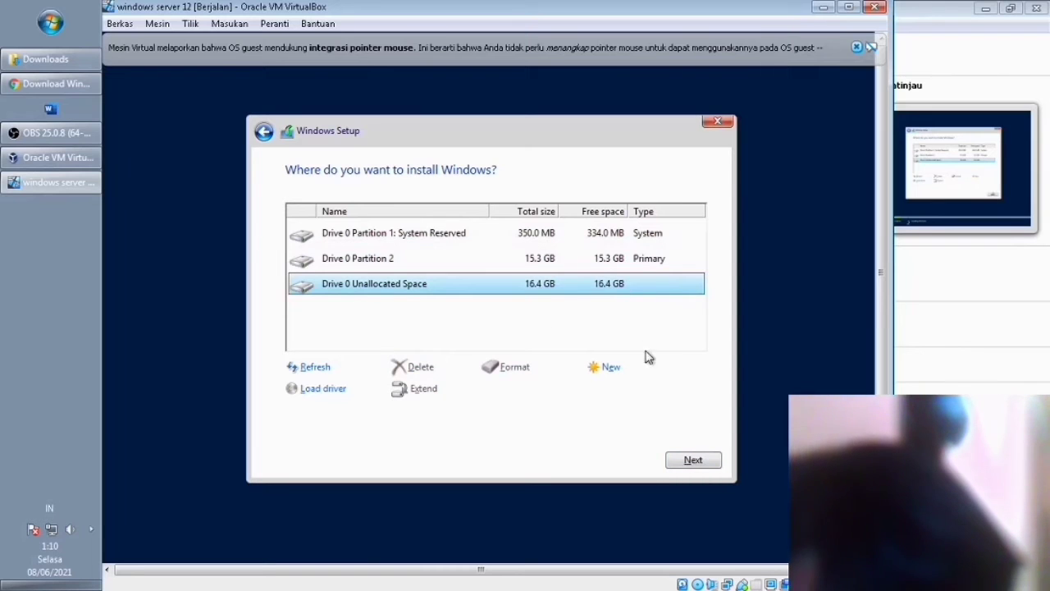
left_click(623, 261)
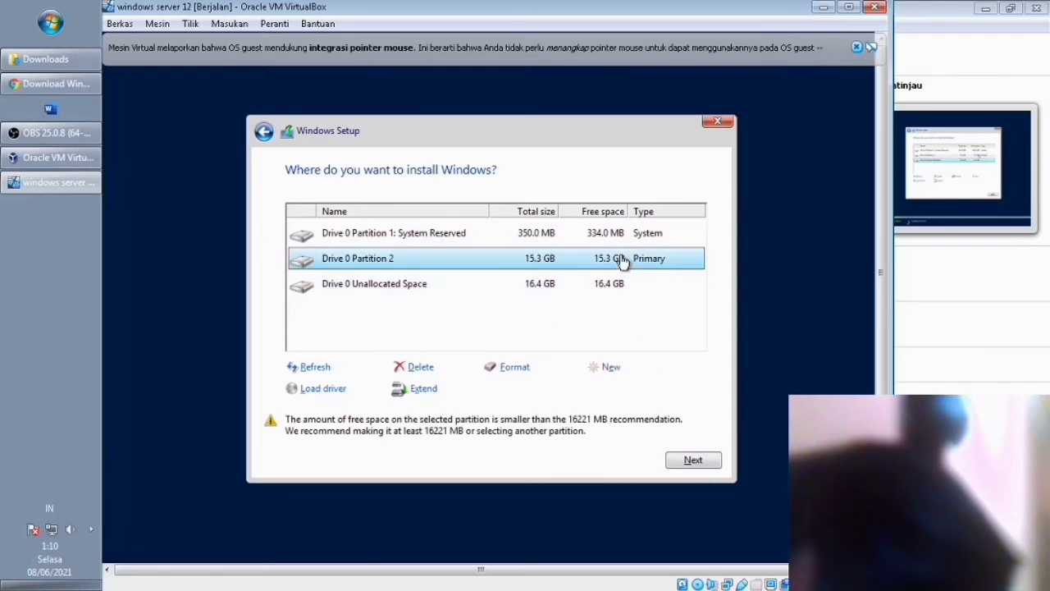
left_click(694, 462)
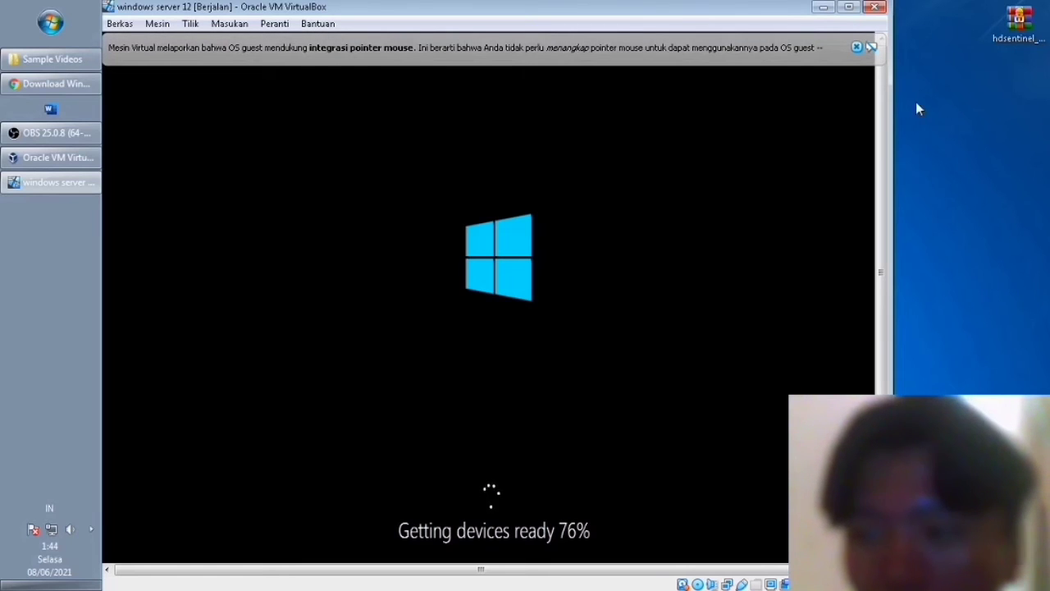
Wait for guest device setup to finish until the empty Administrator password page appears.
left_click_drag(877, 131, 877, 191)
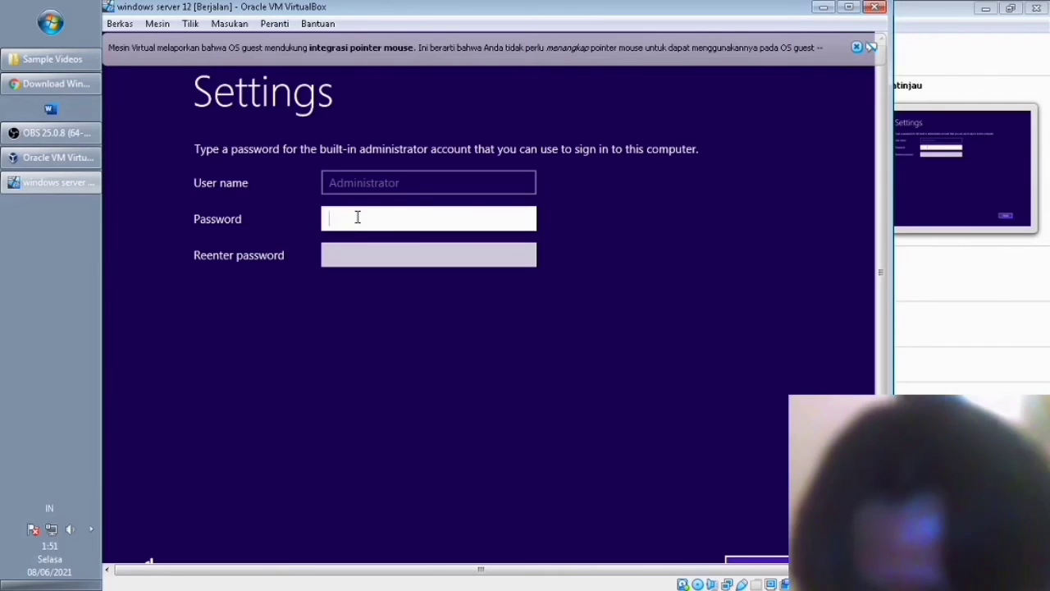
Enter and confirm a first Administrator password and submit it, which fails the complexity rules.
type("•")
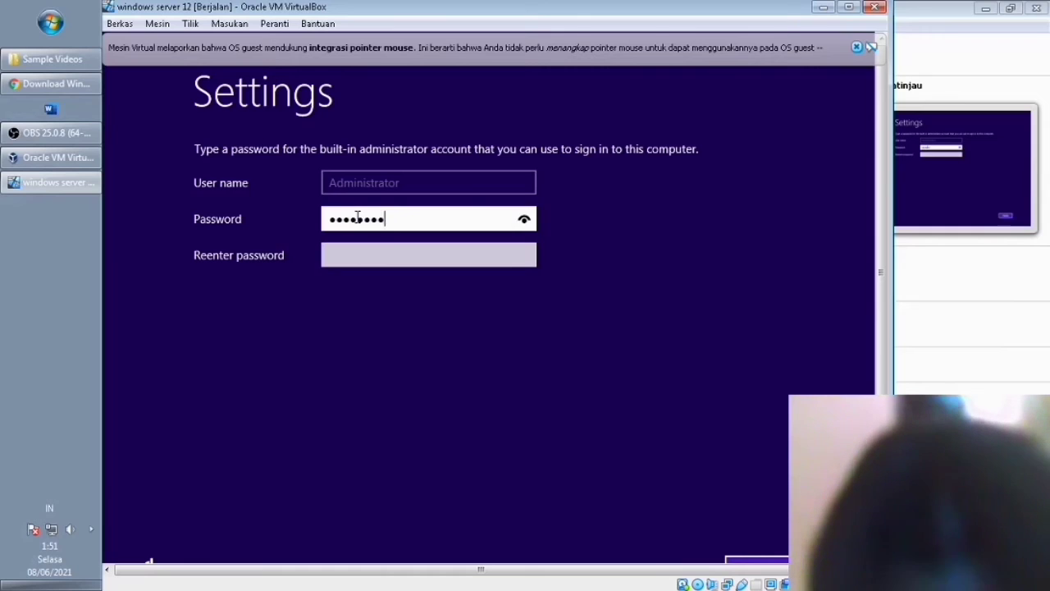
left_click(526, 220)
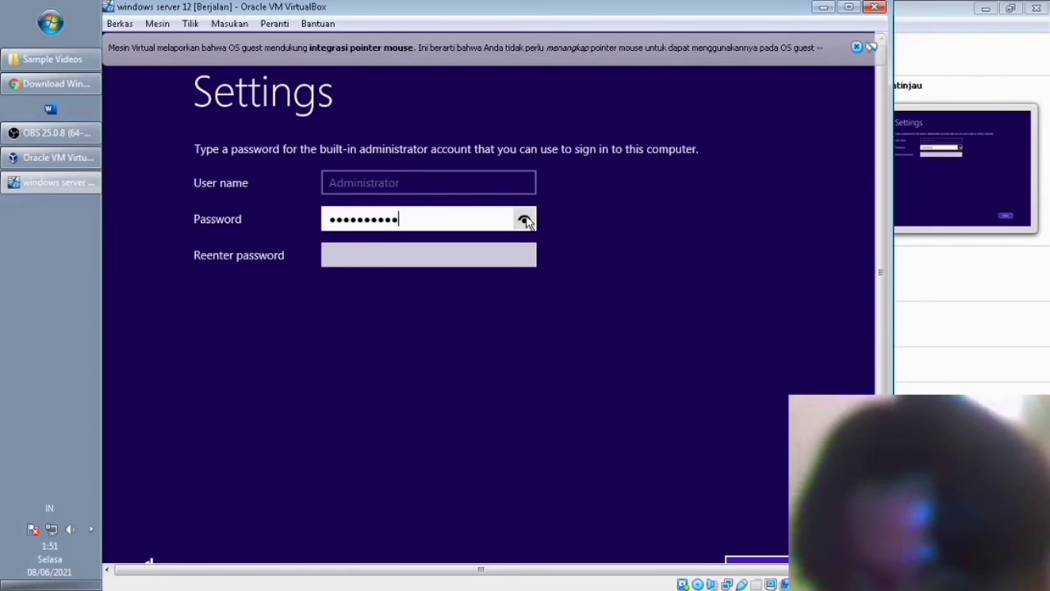
left_click(444, 256)
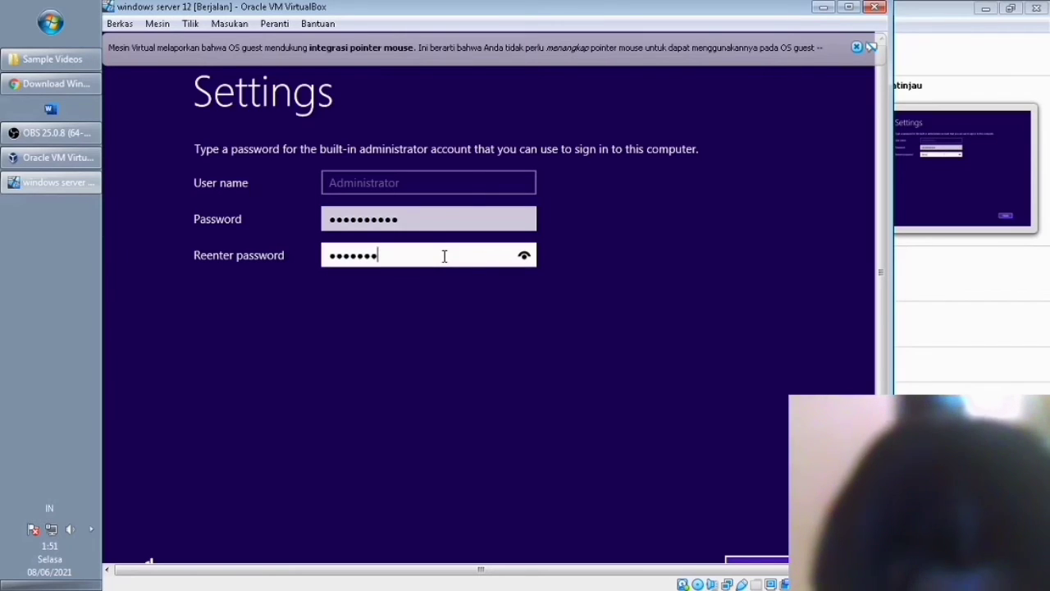
left_click(528, 257)
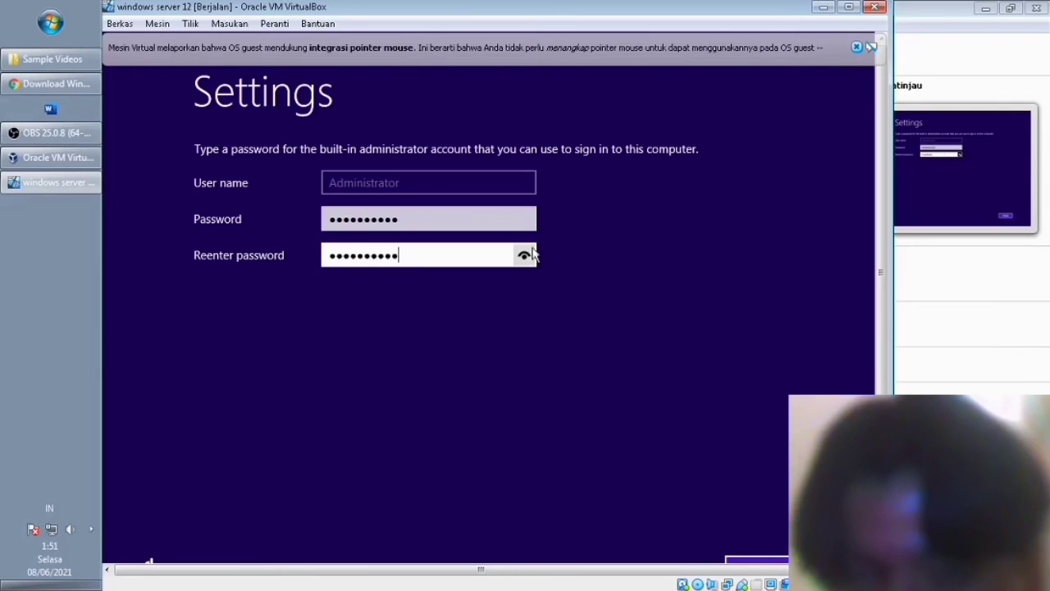
scroll(870, 344, "down", 1)
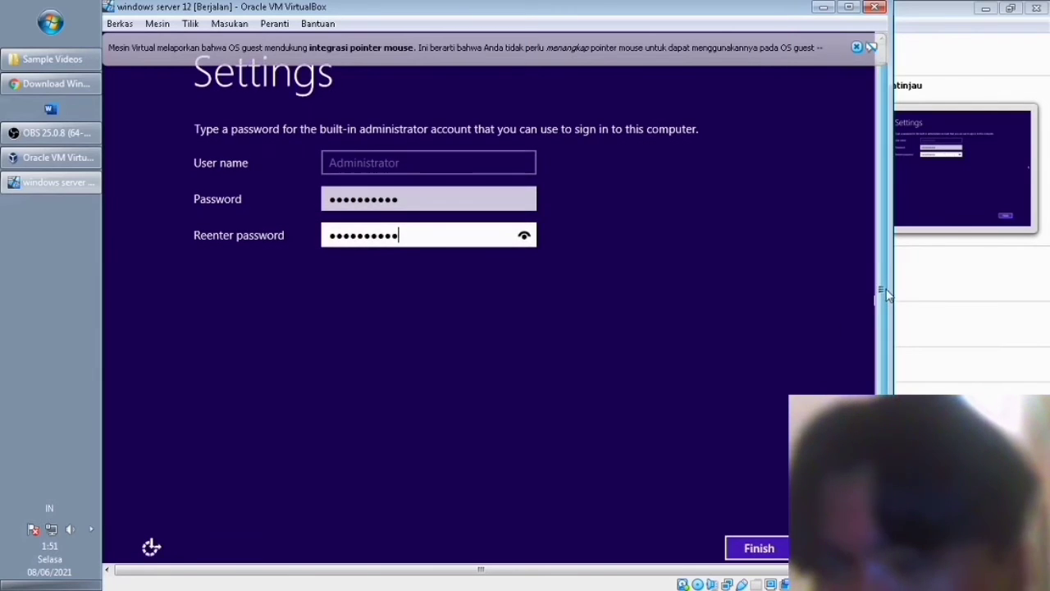
left_click(759, 545)
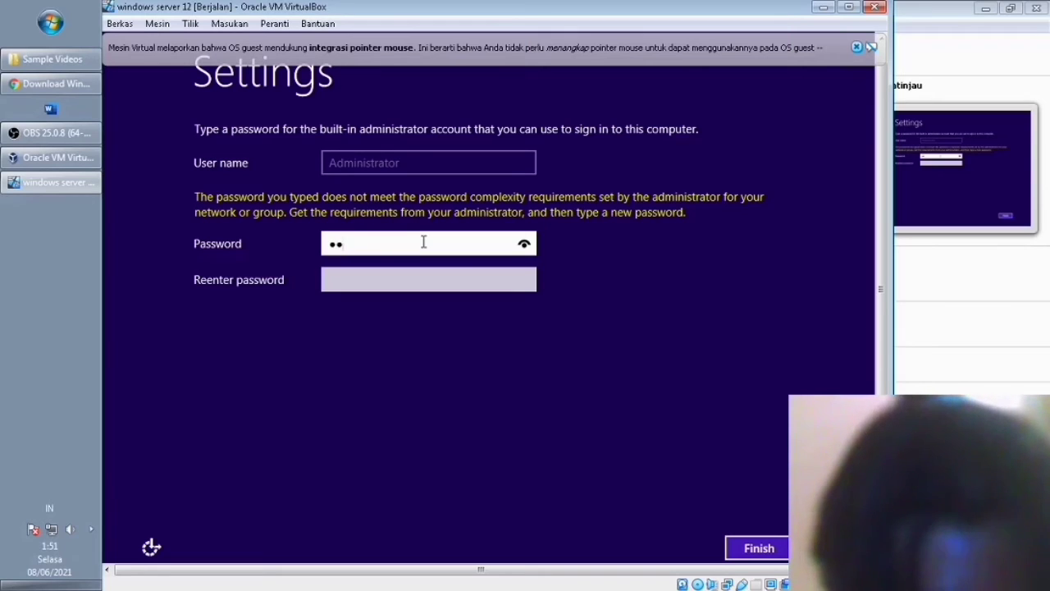
Enter and confirm a stronger Administrator password, verify it, and finish the settings page.
type("••••")
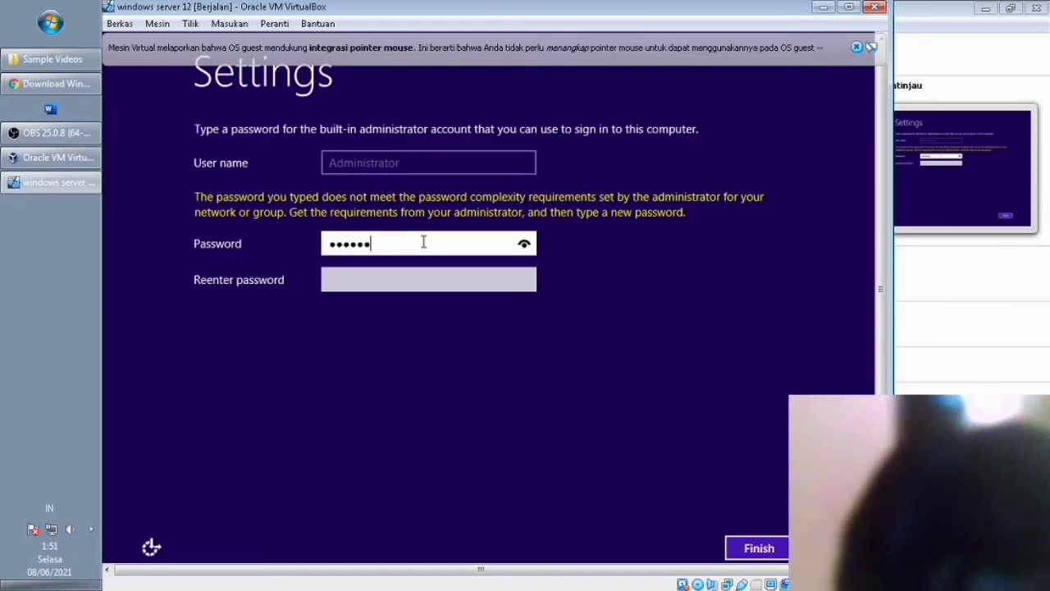
left_click(528, 244)
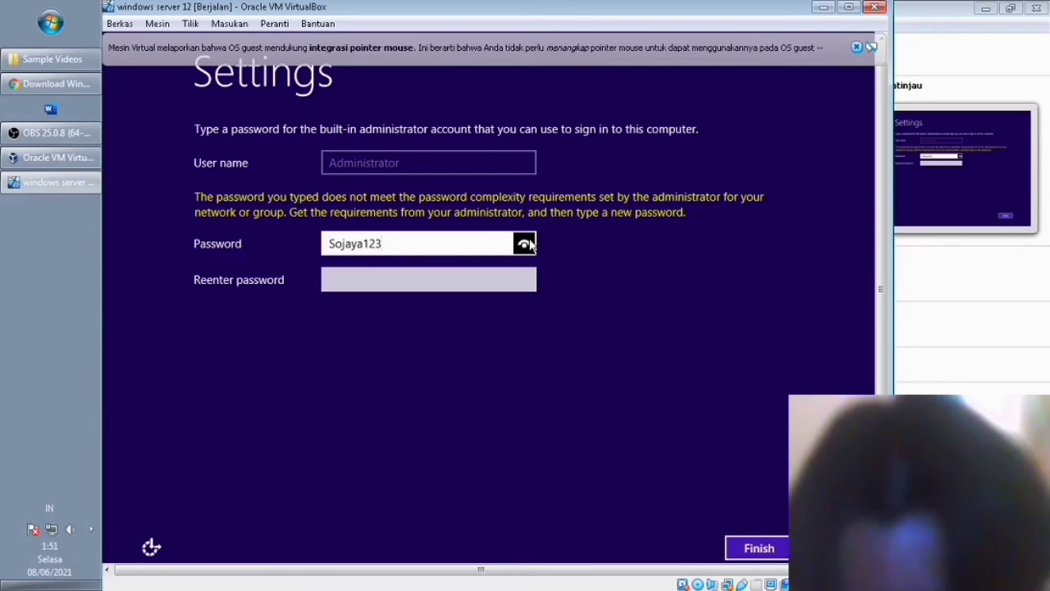
left_click(421, 283)
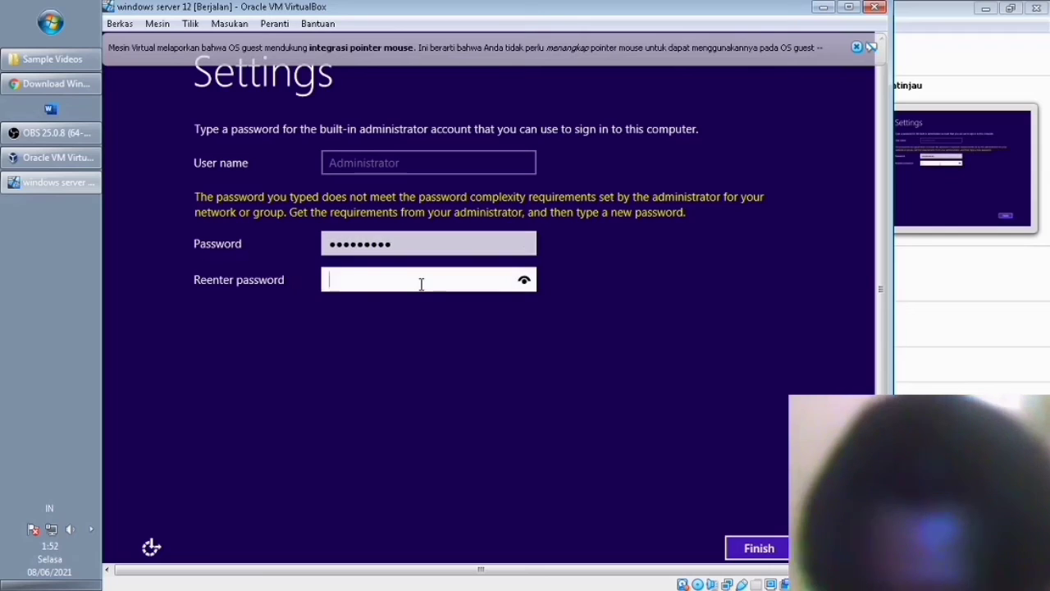
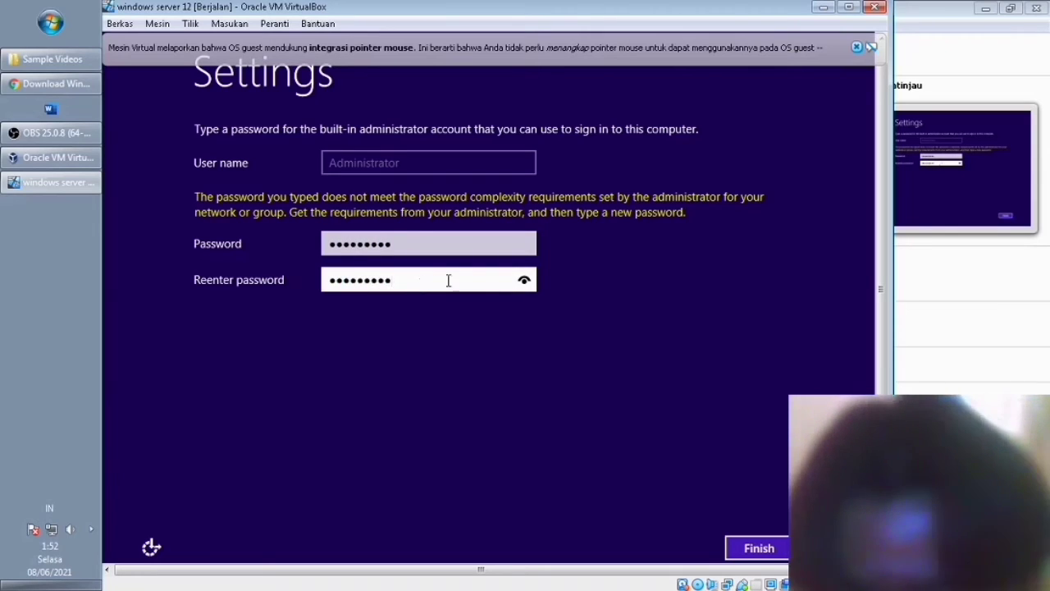
left_click(525, 281)
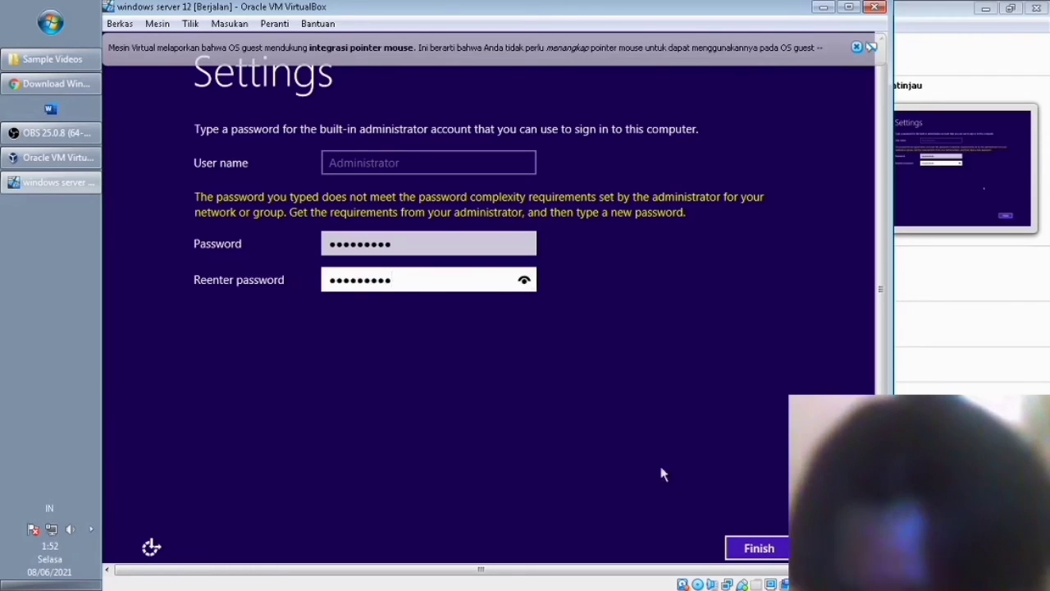
left_click(746, 545)
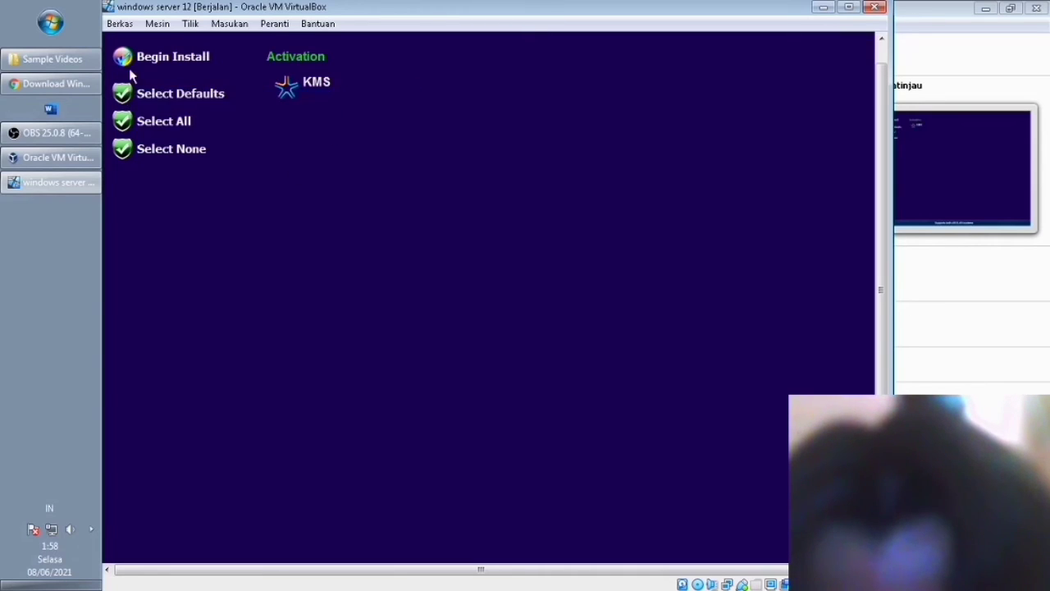
Begin the WPI post-install setup and wait until the Windows lock screen appears.
left_click(156, 57)
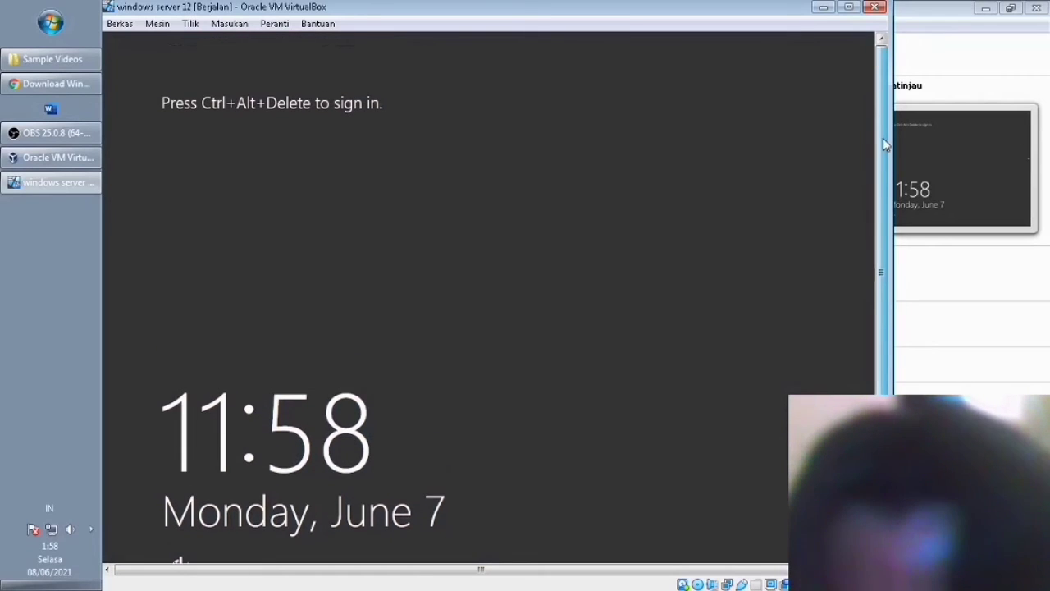
Scroll the VM view while the guest reaches its lock screen and starts dismissing it.
left_click_drag(872, 324, 894, 159)
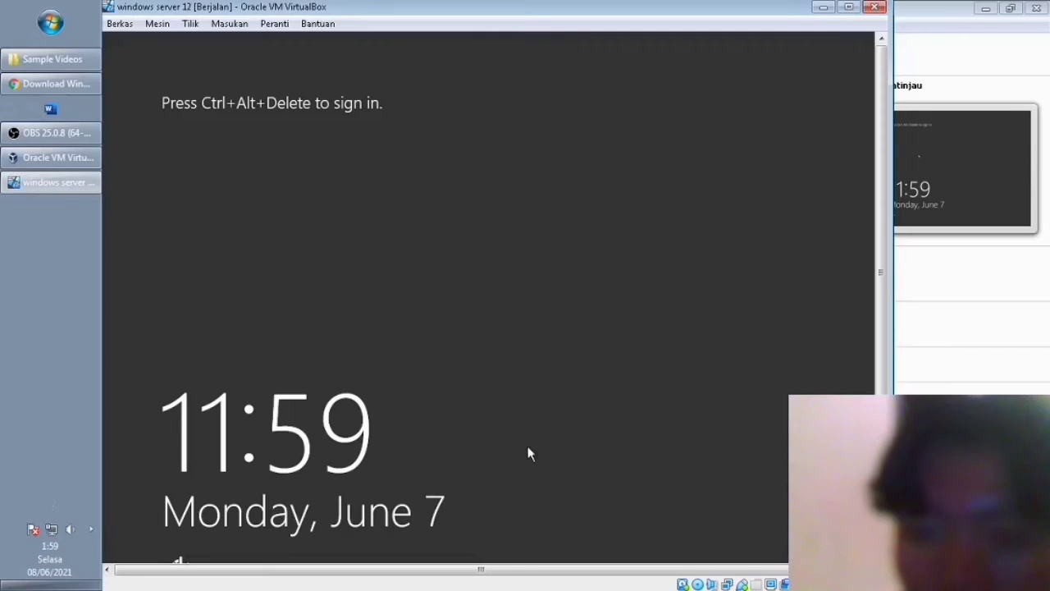
left_click_drag(881, 250, 873, 228)
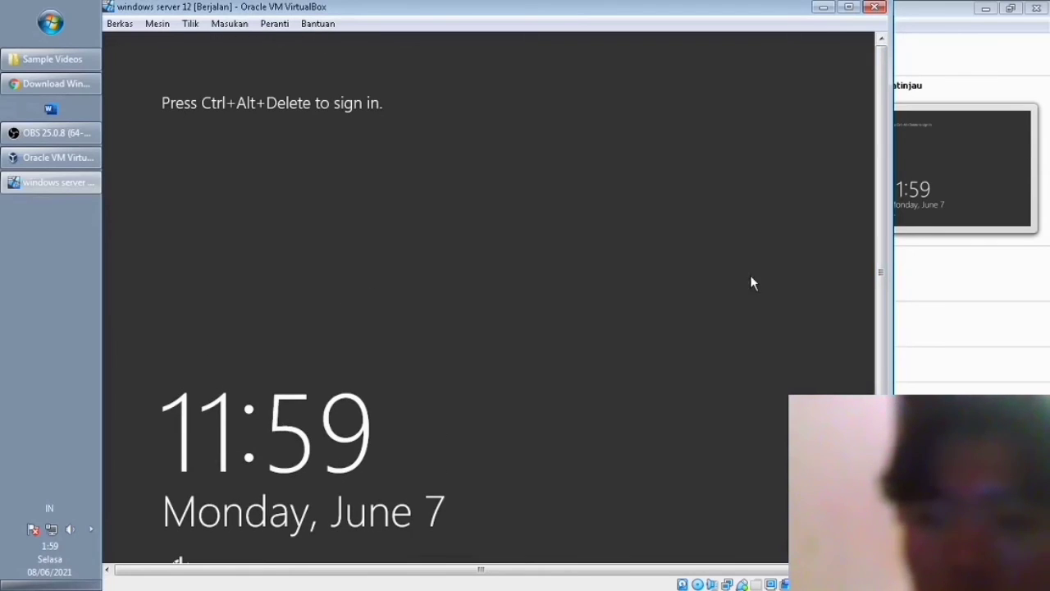
left_click_drag(882, 270, 880, 323)
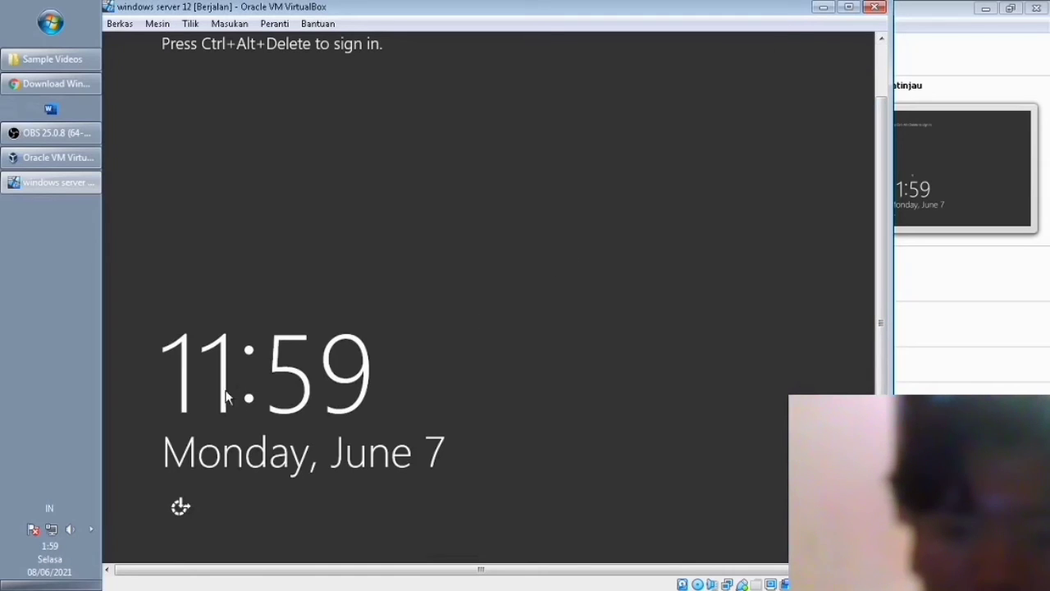
Send Ctrl+Alt+Del from the Ease of Access On-Screen Keyboard to reach Administrator sign-in.
left_click(184, 508)
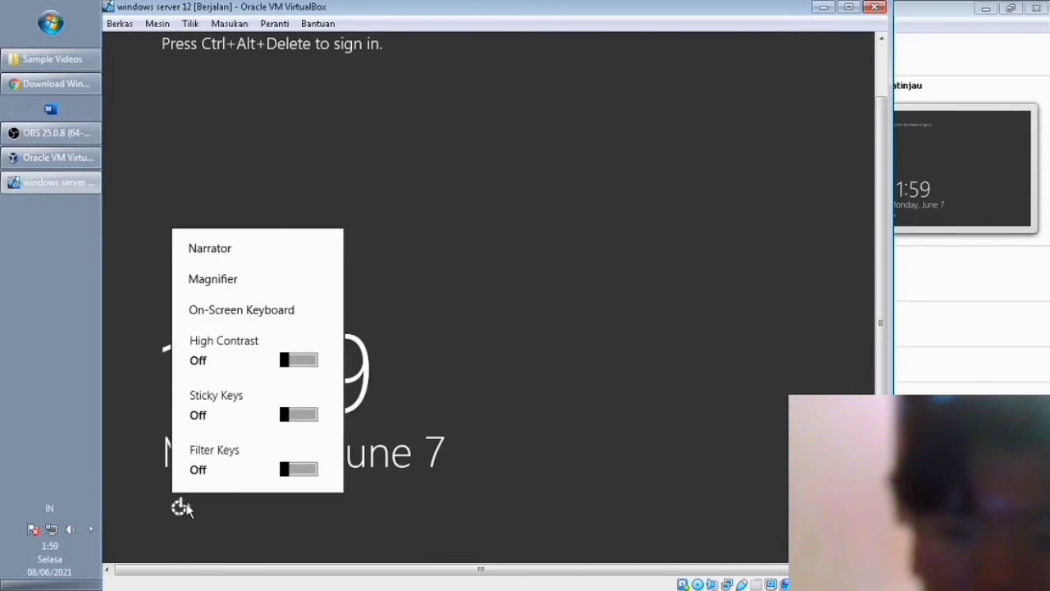
left_click(236, 312)
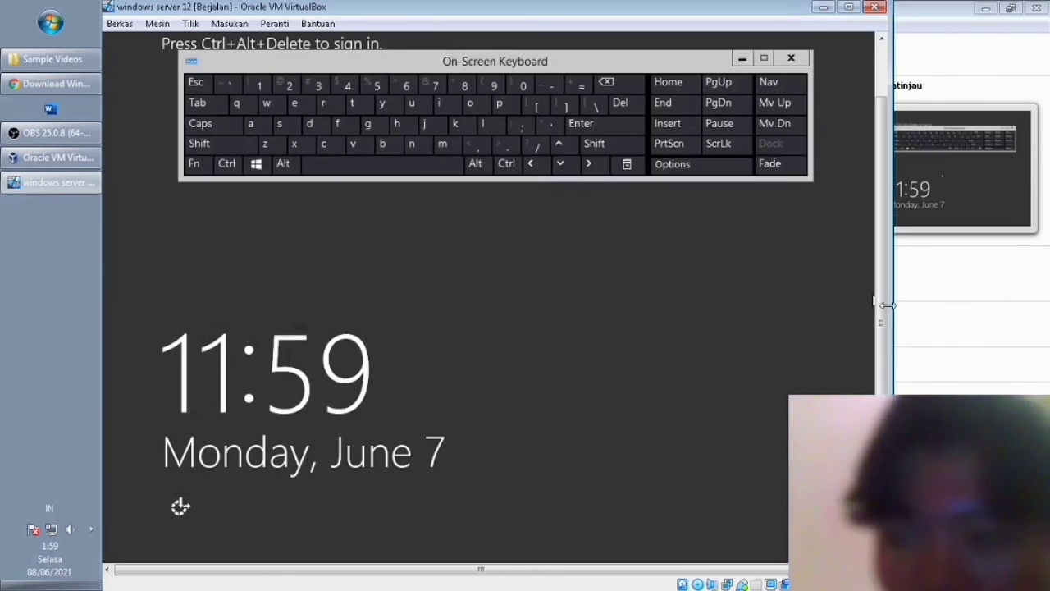
left_click_drag(883, 295, 883, 240)
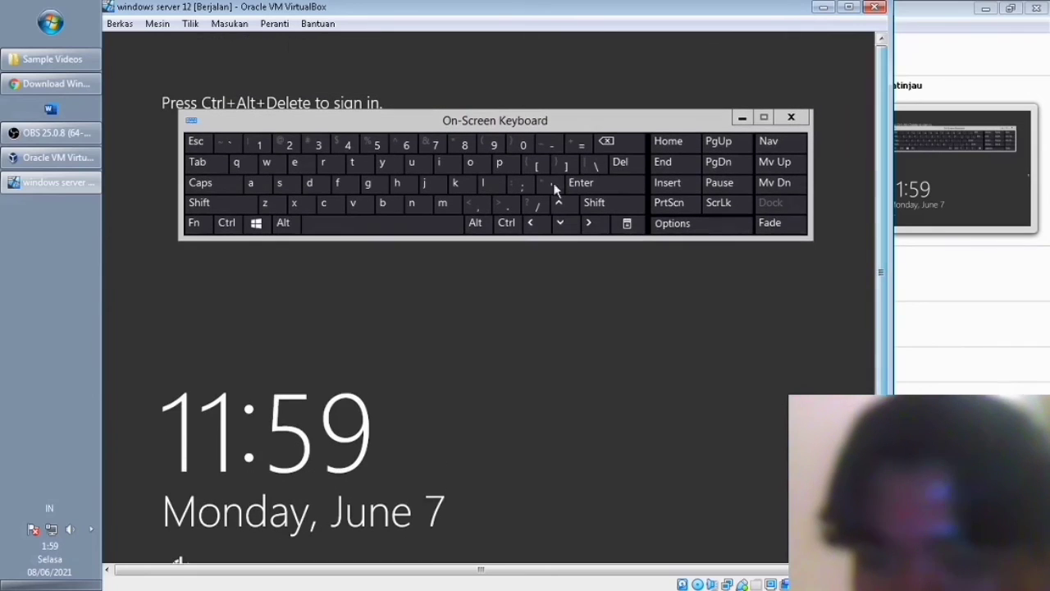
left_click_drag(379, 121, 384, 198)
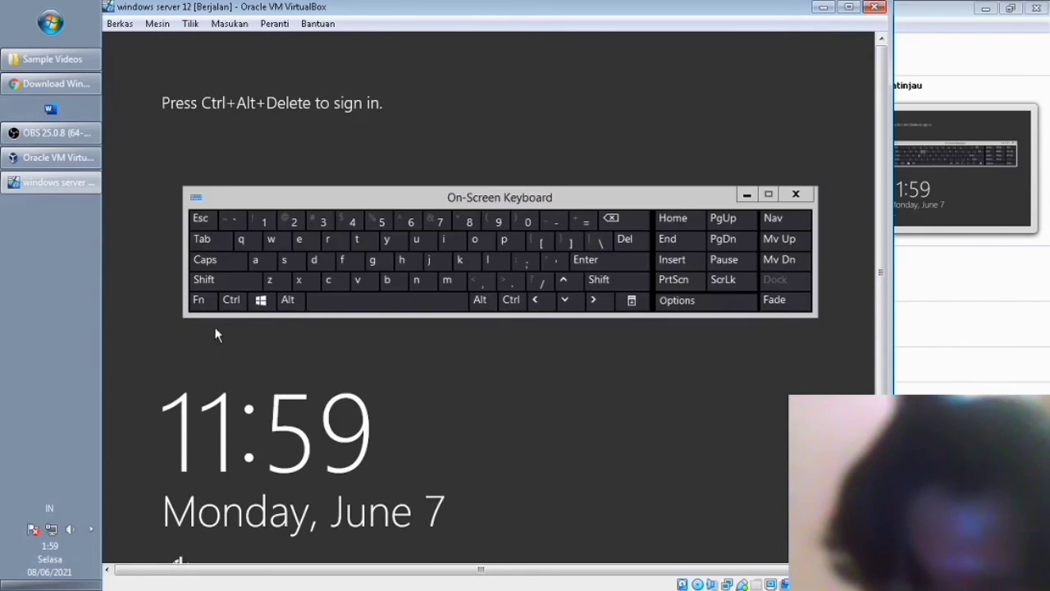
left_click(231, 300)
left_click(288, 299)
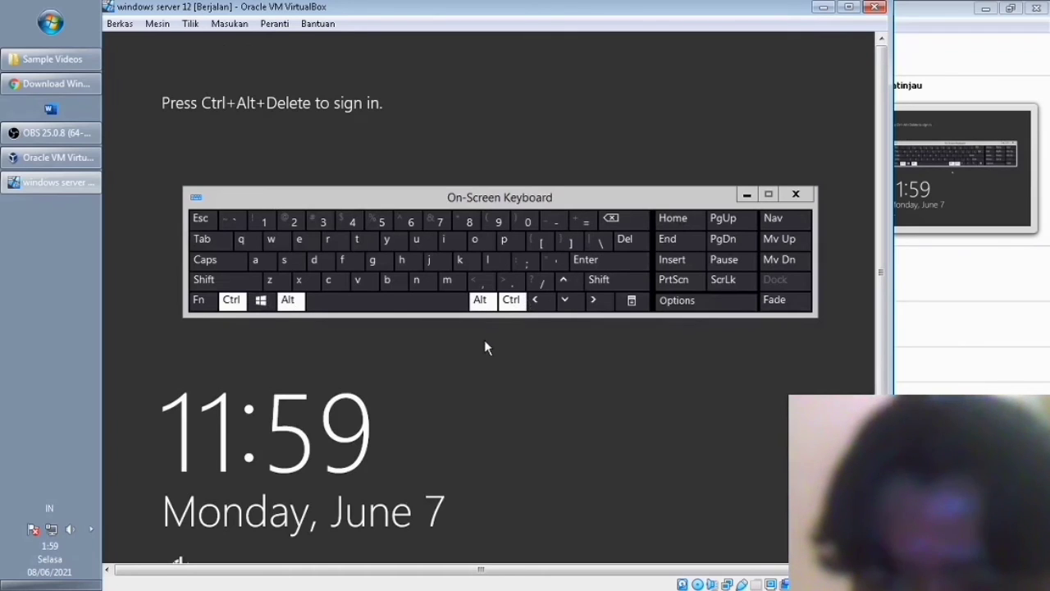
left_click(624, 239)
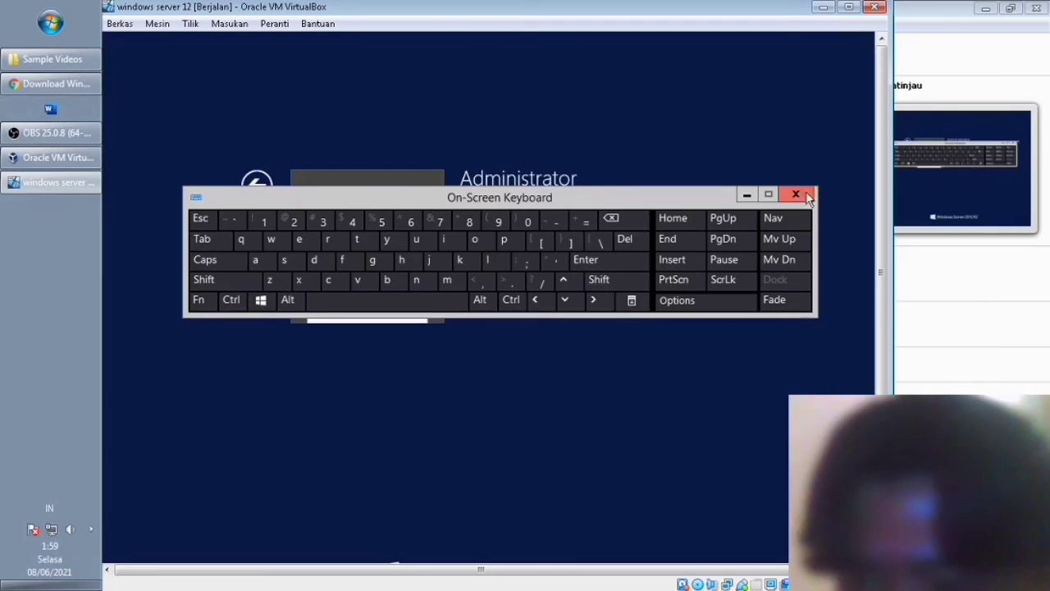
Close the on-screen keyboard, enter and verify the Administrator password, and sign in.
left_click(747, 193)
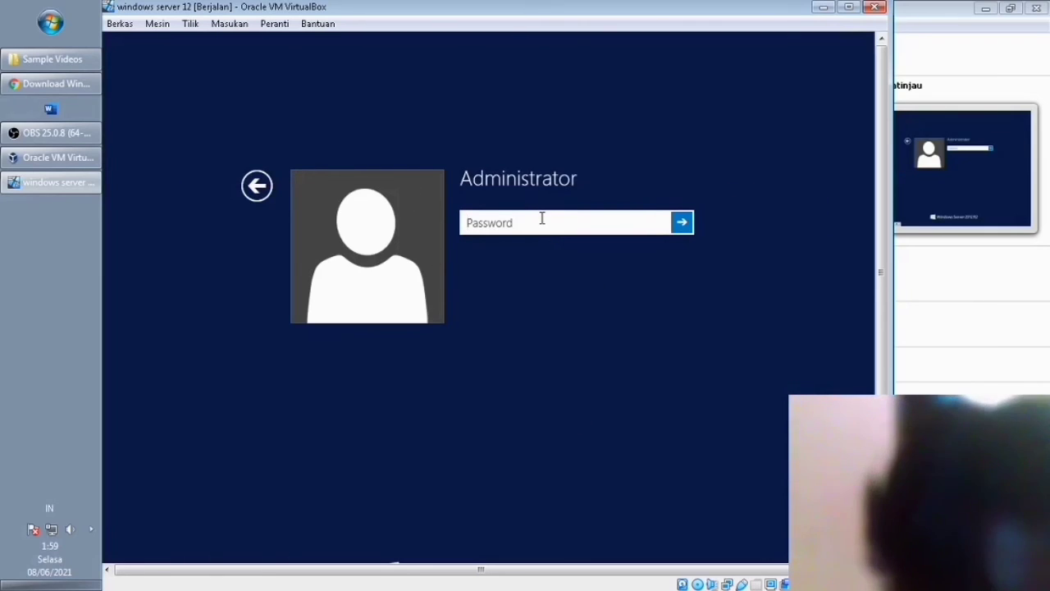
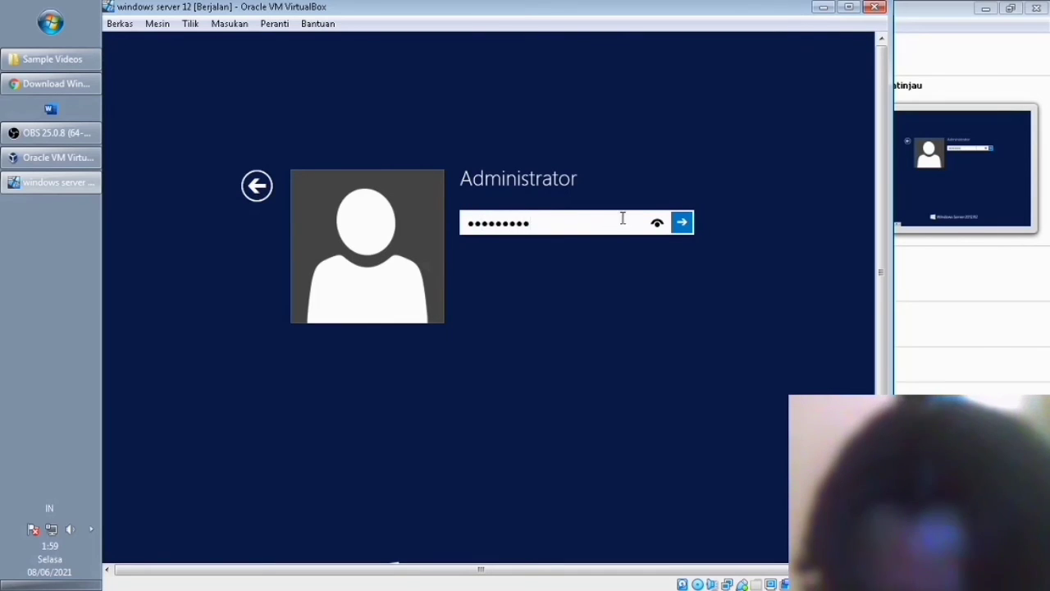
left_click(657, 223)
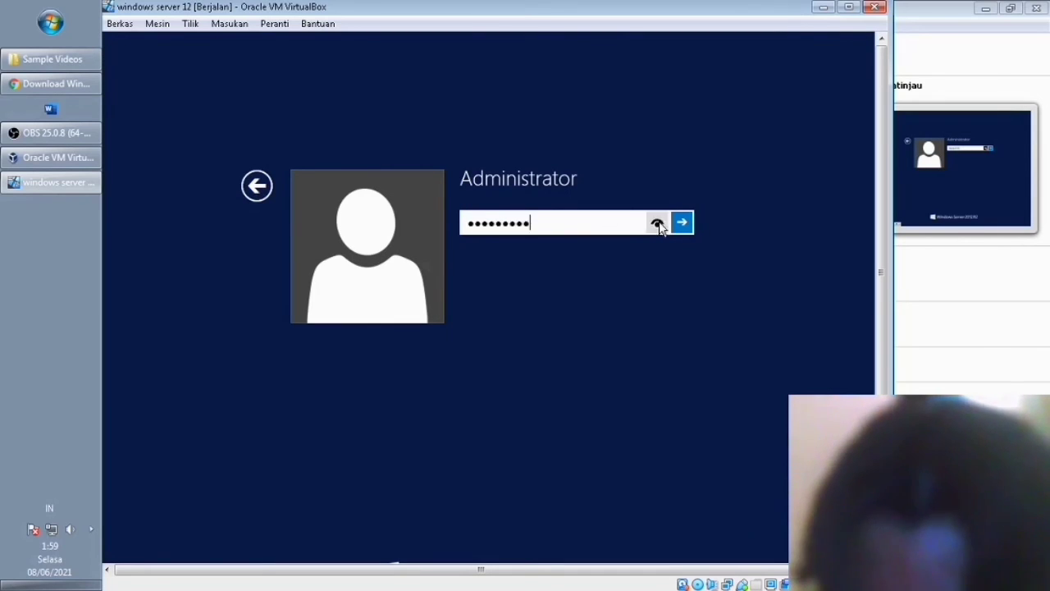
left_click(682, 223)
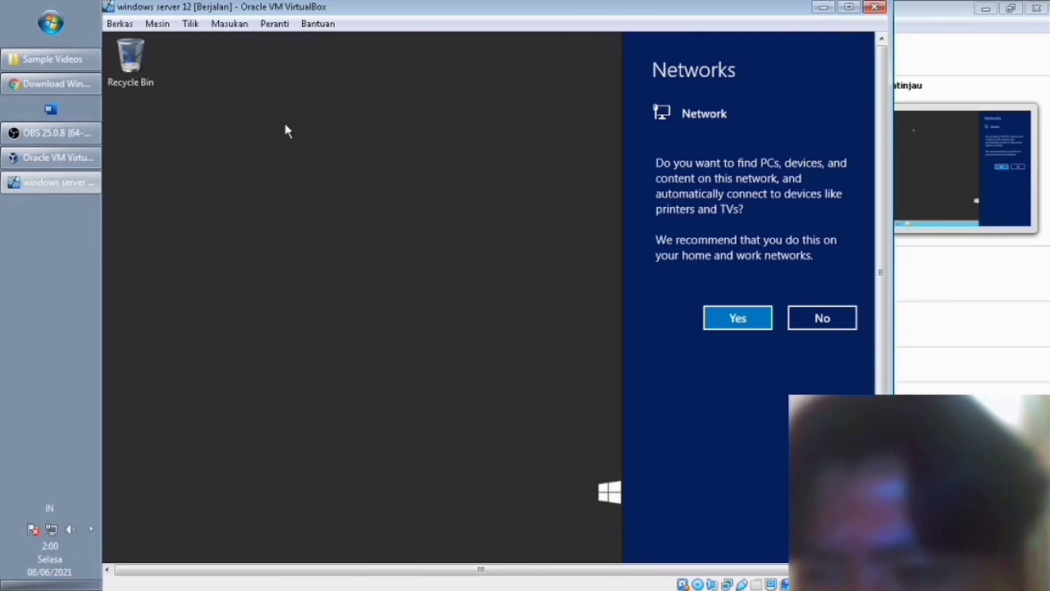
Decline network discovery, refresh the desktop, and nudge the Recycle Bin icon lower.
left_click(816, 316)
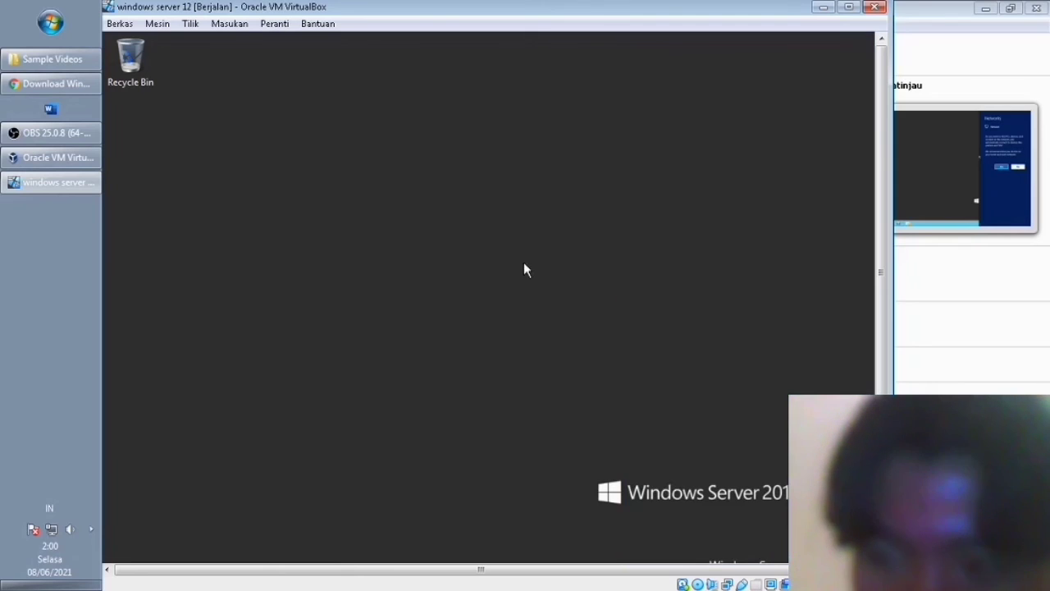
right_click(404, 207)
left_click(435, 246)
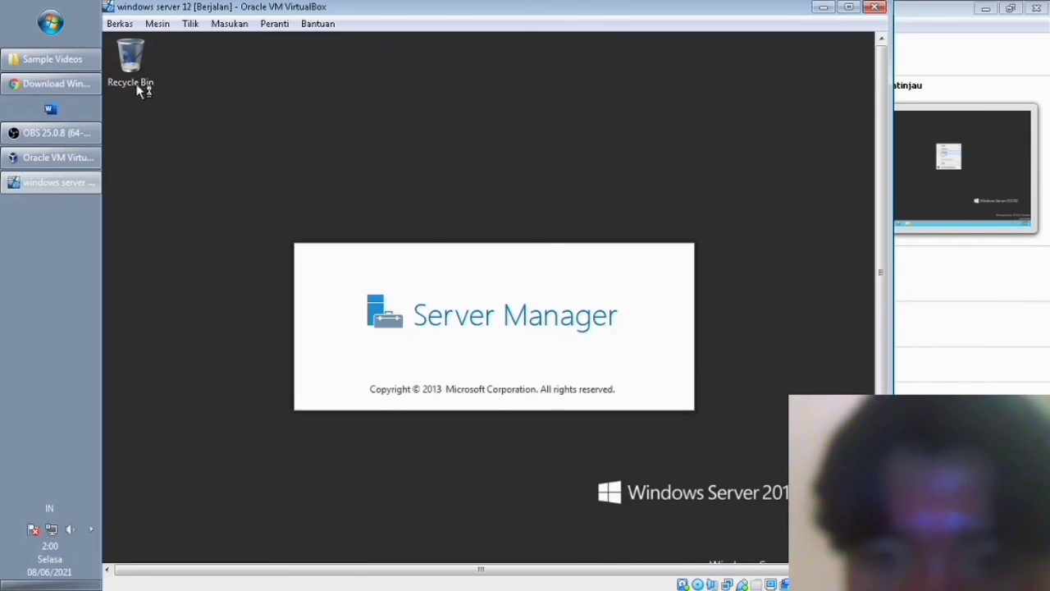
left_click_drag(137, 152, 136, 155)
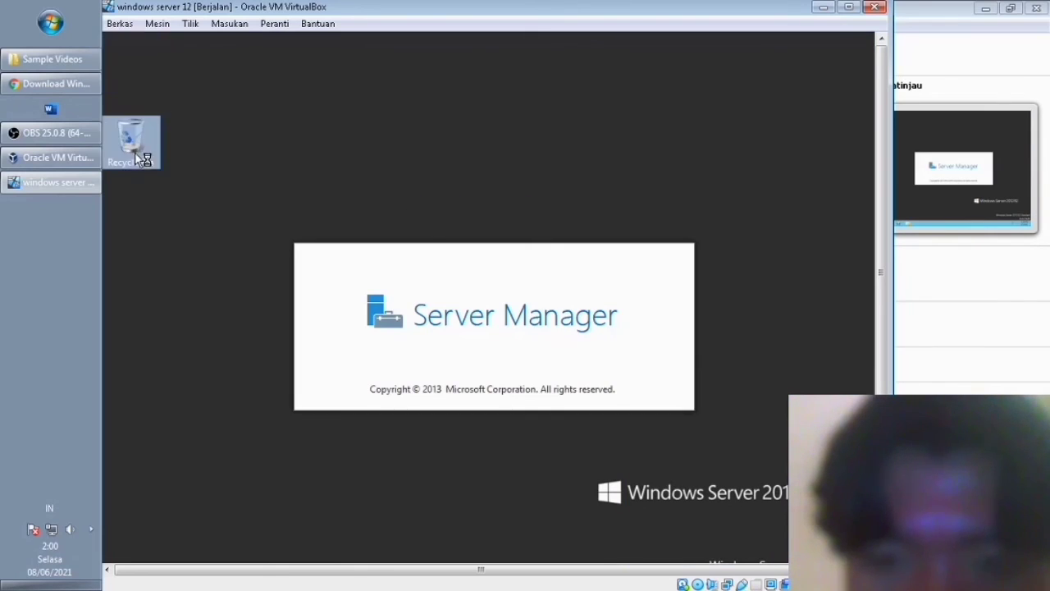
Refresh the desktop repeatedly while Server Manager loads to its Dashboard.
right_click(493, 141)
left_click(545, 184)
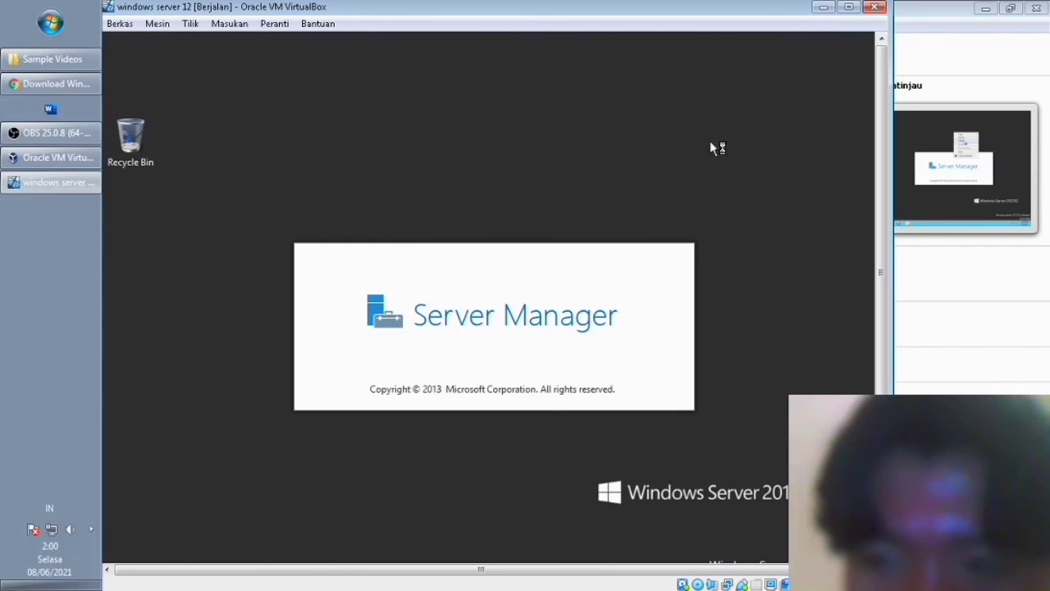
right_click(727, 136)
left_click(769, 181)
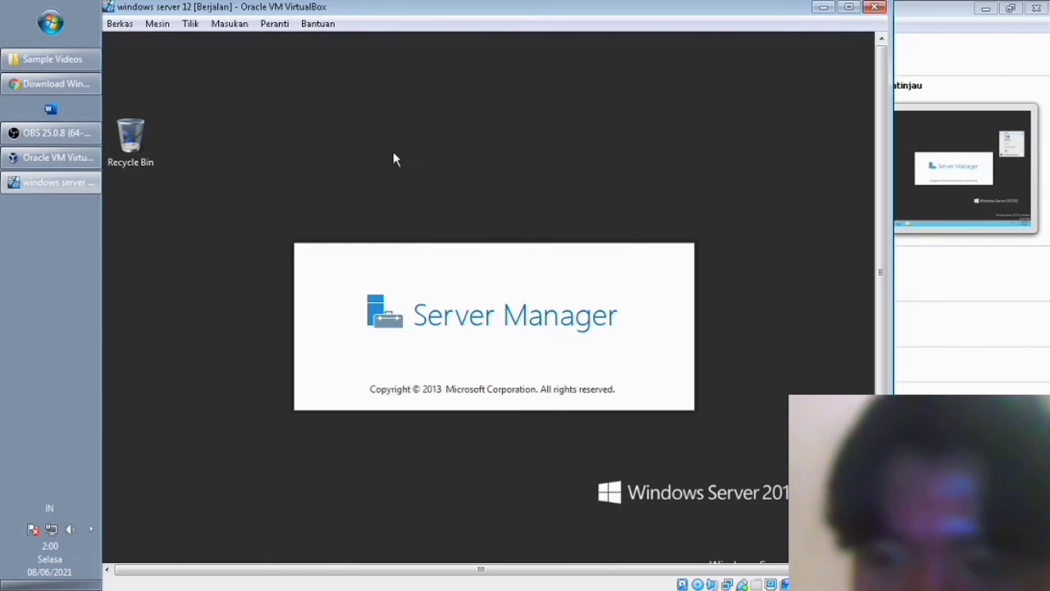
right_click(186, 253)
left_click(263, 296)
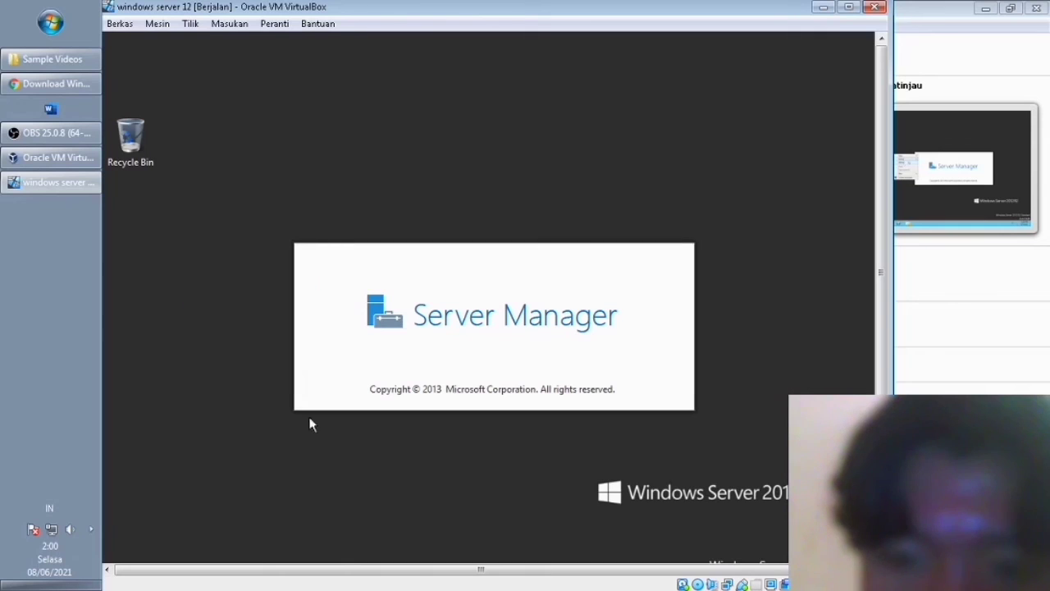
right_click(344, 356)
left_click(382, 400)
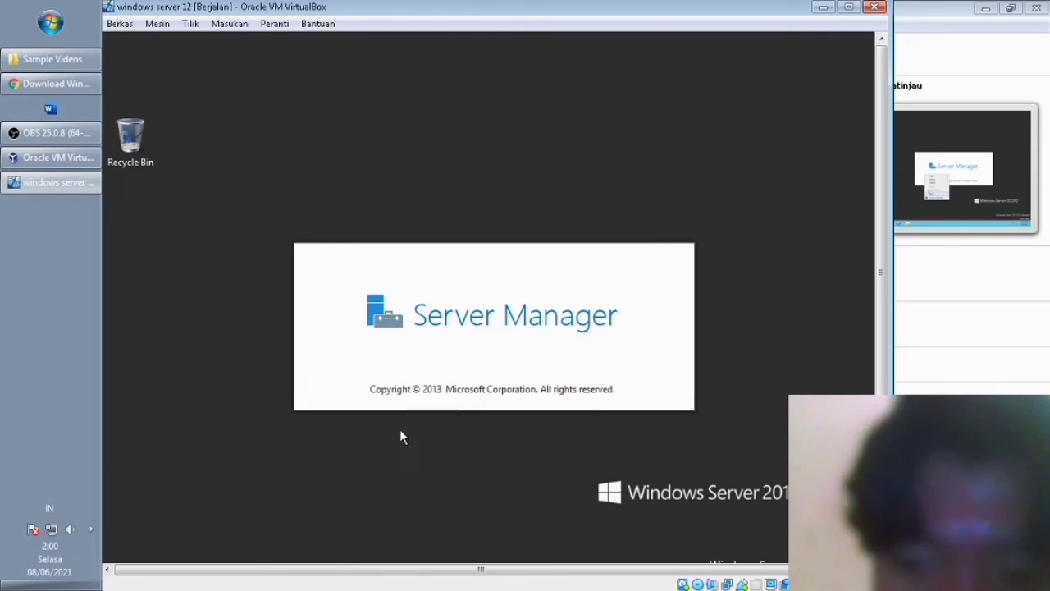
right_click(478, 502)
left_click(529, 417)
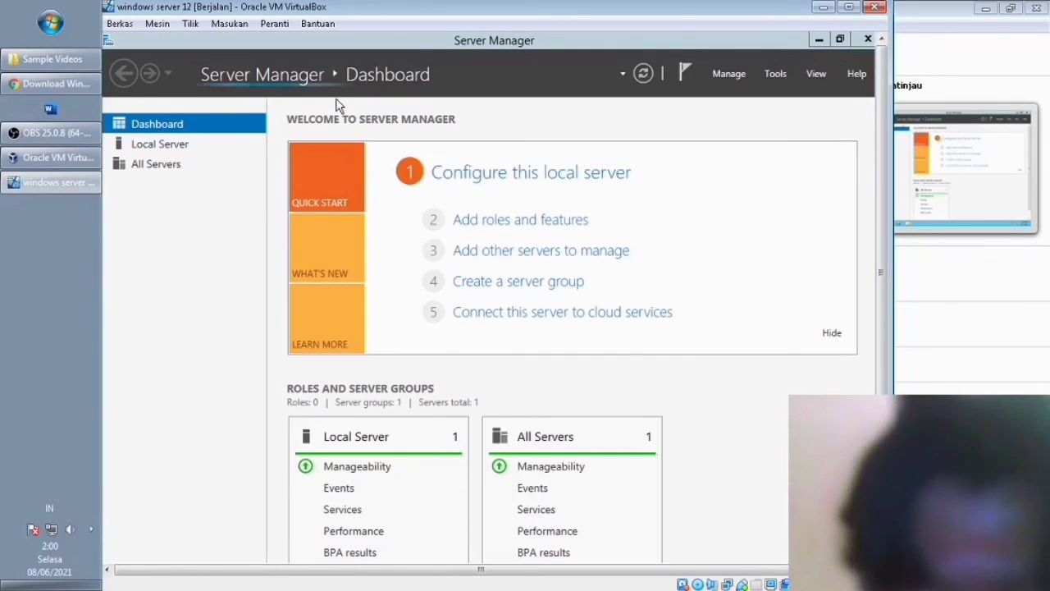
Review Server Manager's All Servers and Local Server pages, then close Server Manager.
left_click(168, 166)
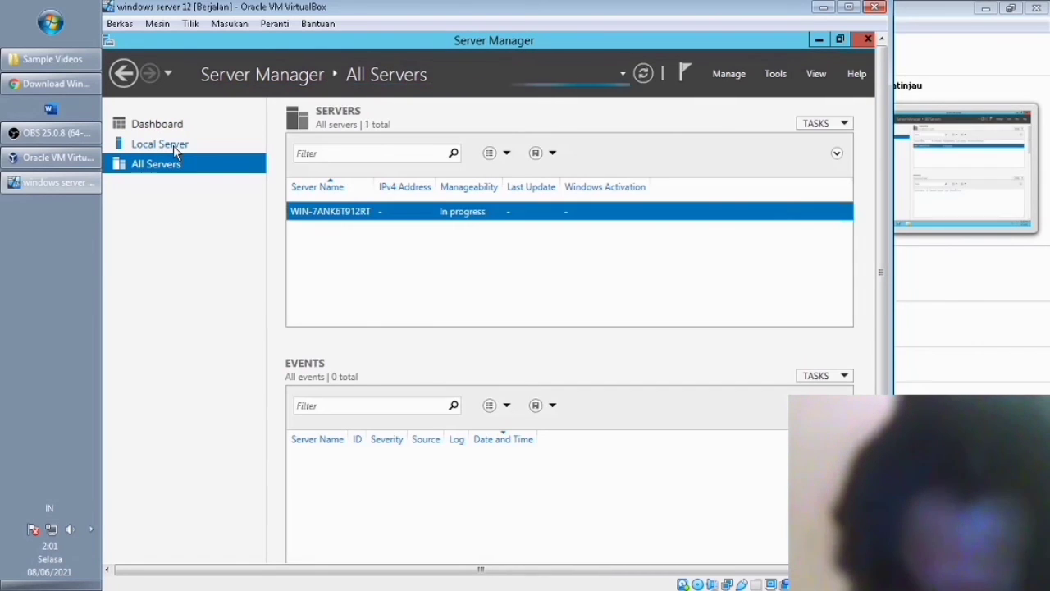
left_click(173, 145)
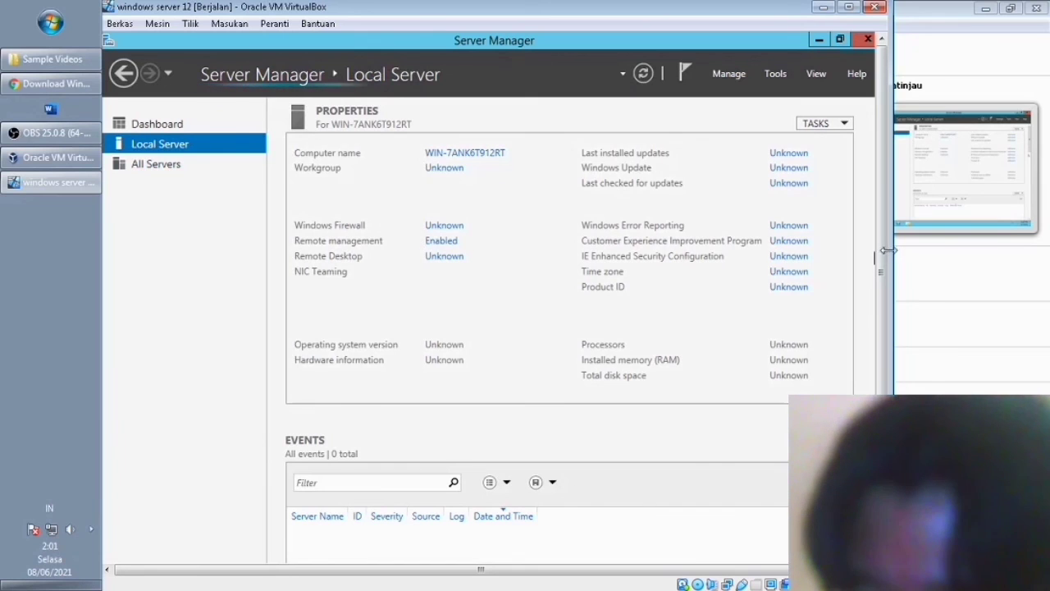
left_click_drag(883, 251, 886, 312)
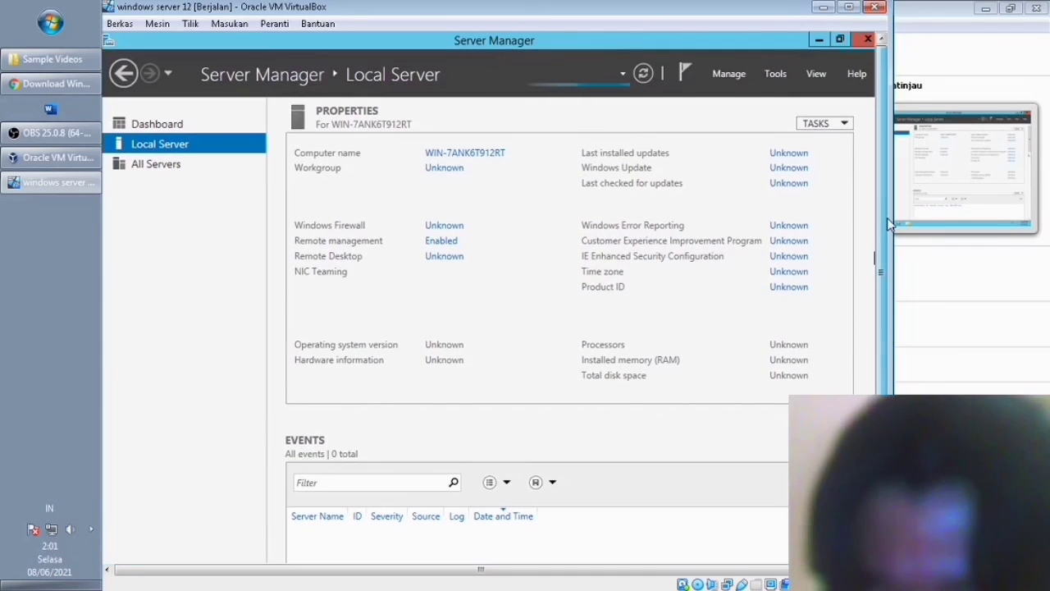
left_click(868, 39)
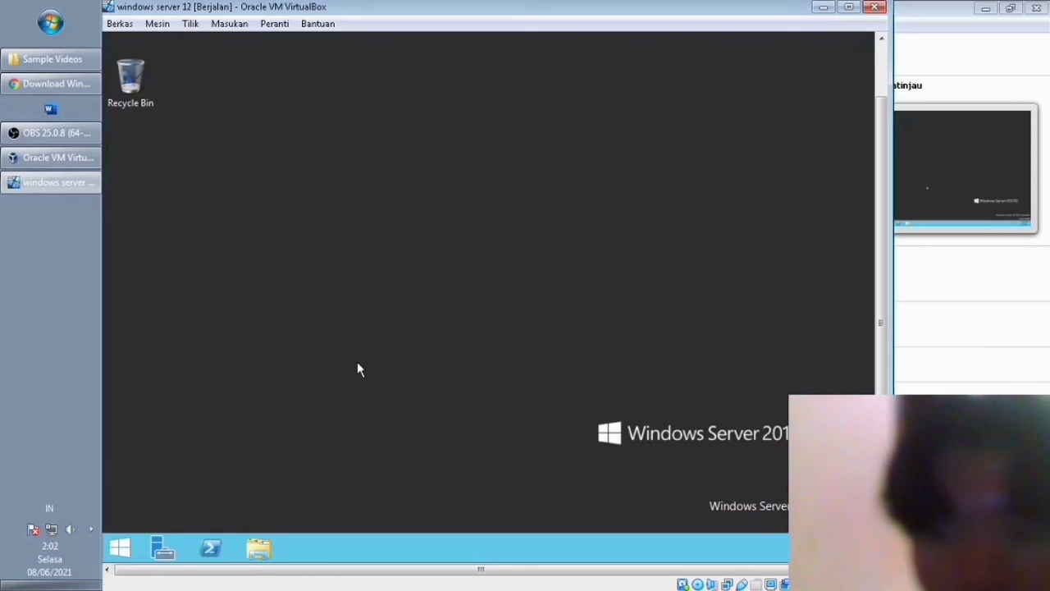
key("super+e")
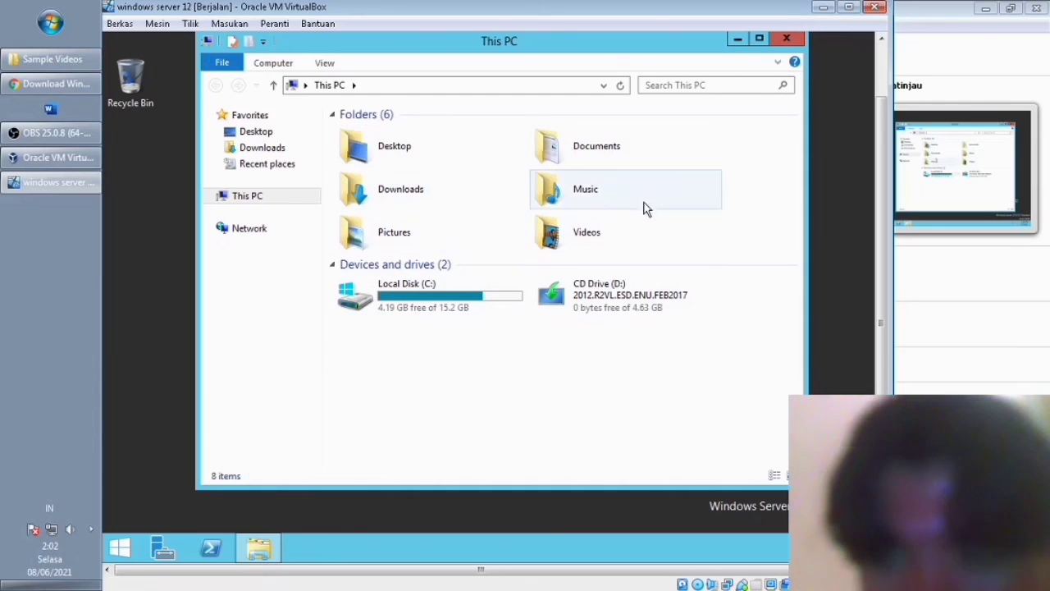
left_click(787, 39)
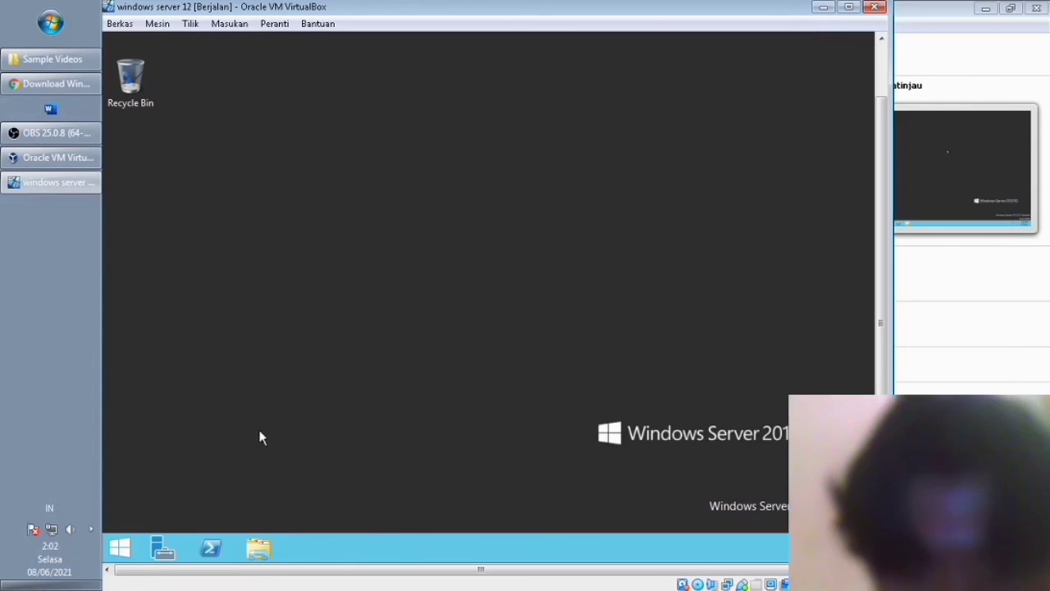
left_click(213, 552)
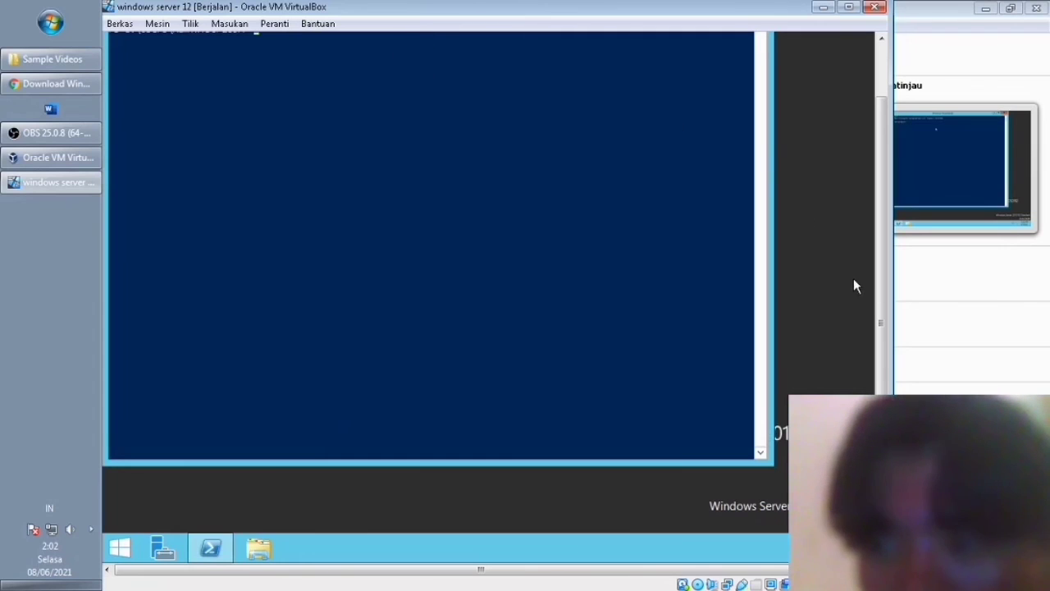
left_click_drag(888, 256, 885, 150)
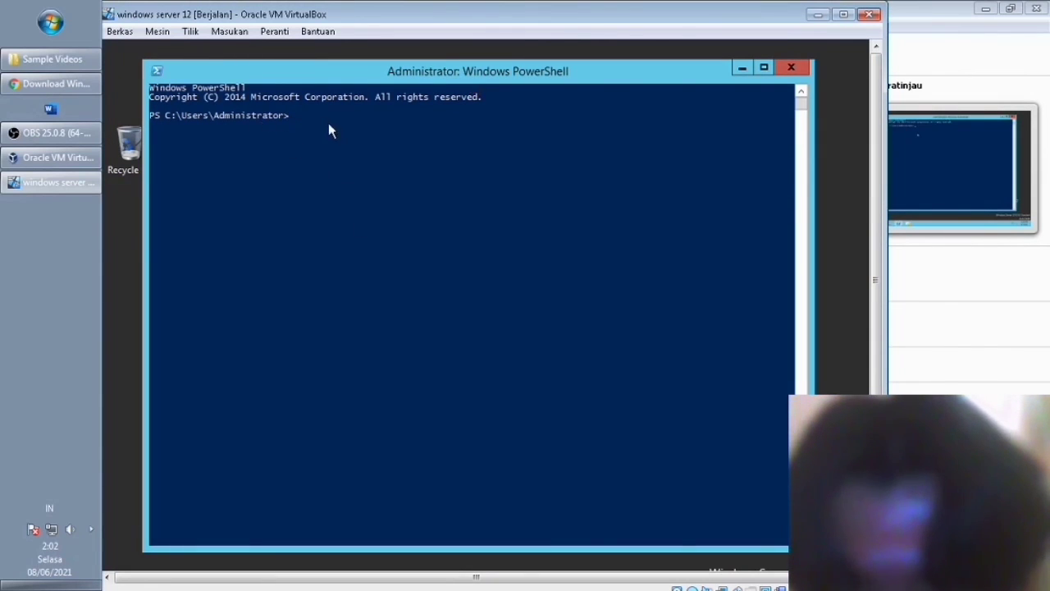
key("BackSpace")
key("BackSpace")
key("BackSpace")
key("BackSpace")
key("BackSpace")
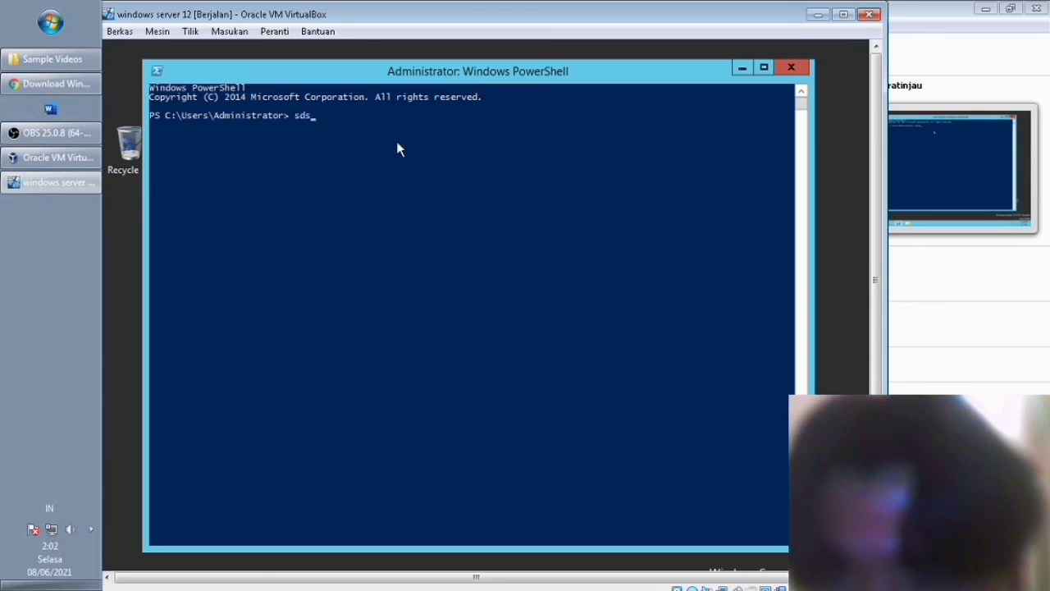
left_click(795, 67)
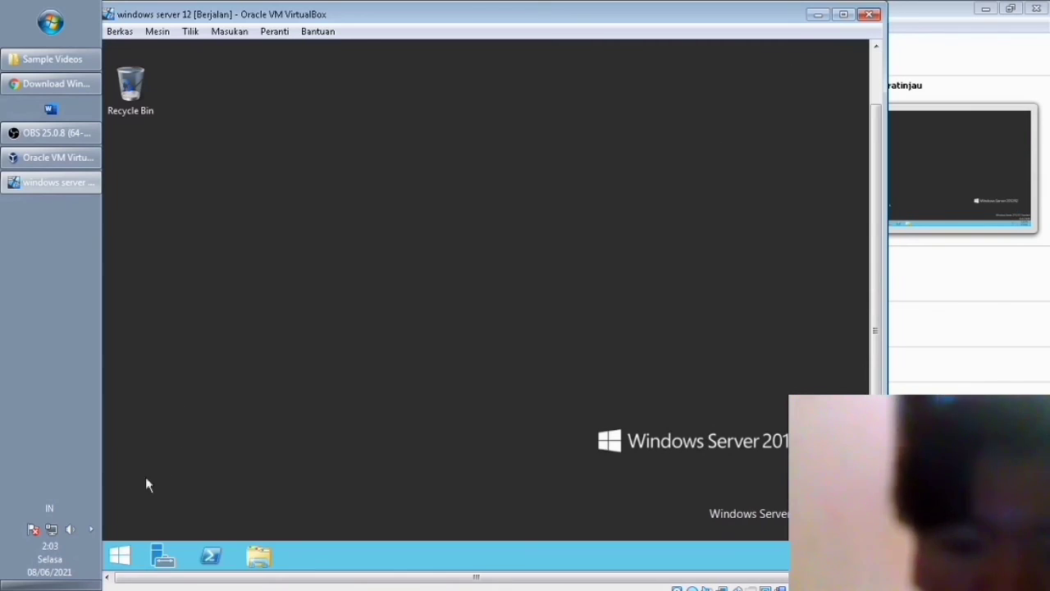
Search the Start screen for 'securit', clear the search, and open Control Panel.
left_click(117, 555)
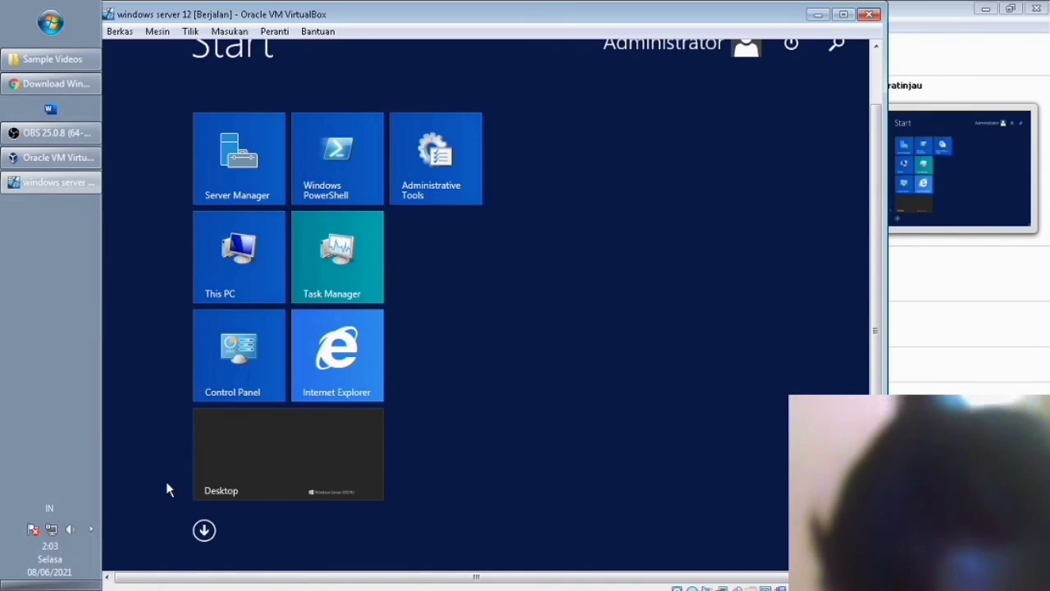
type("se")
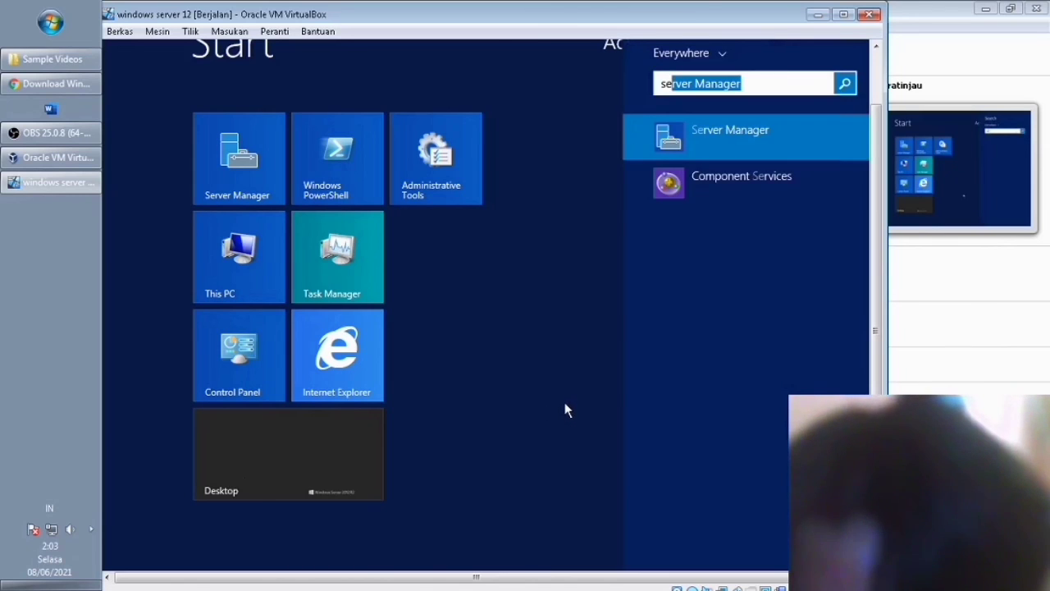
type("cu")
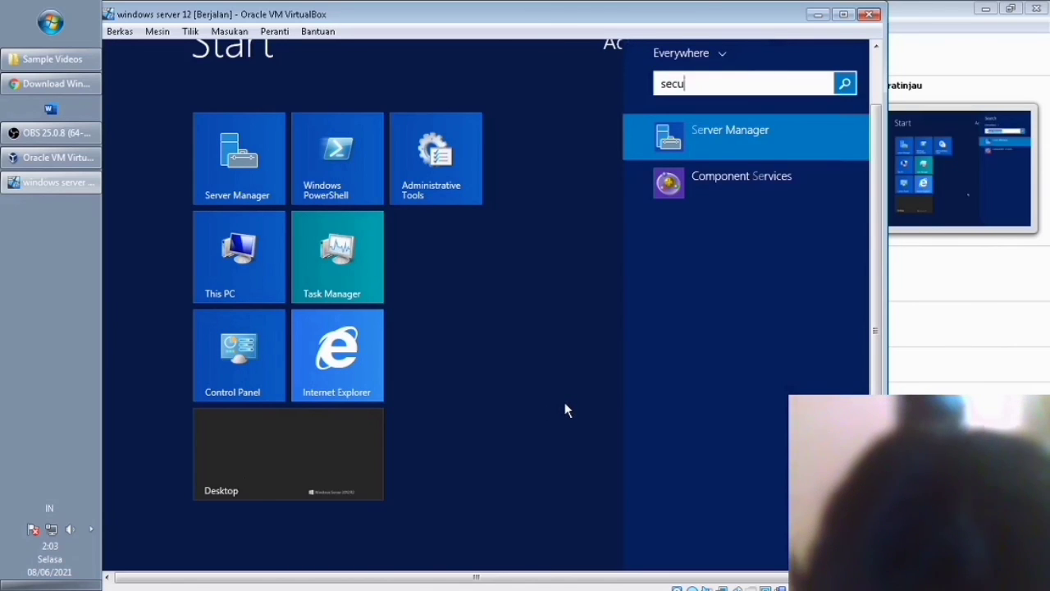
type("rity")
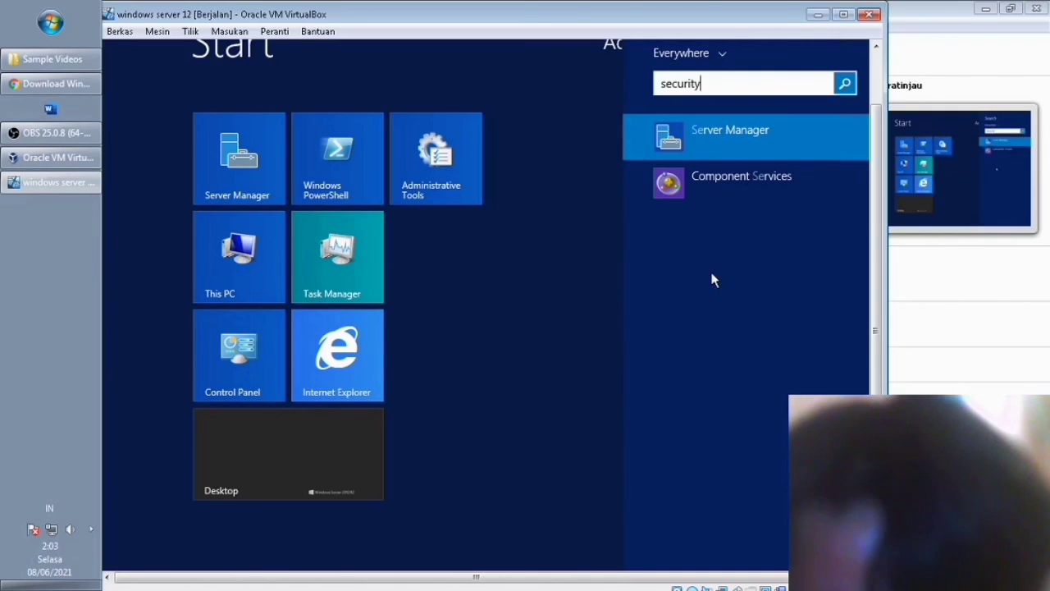
key("BackSpace")
key("BackSpace")
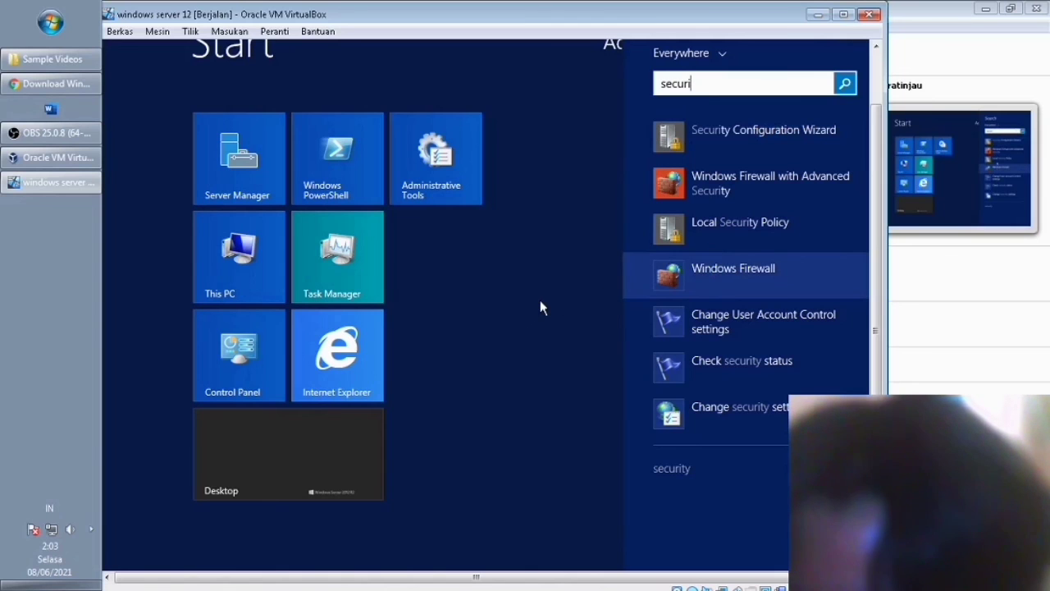
key("BackSpace")
key("BackSpace")
key("BackSpace")
key("BackSpace")
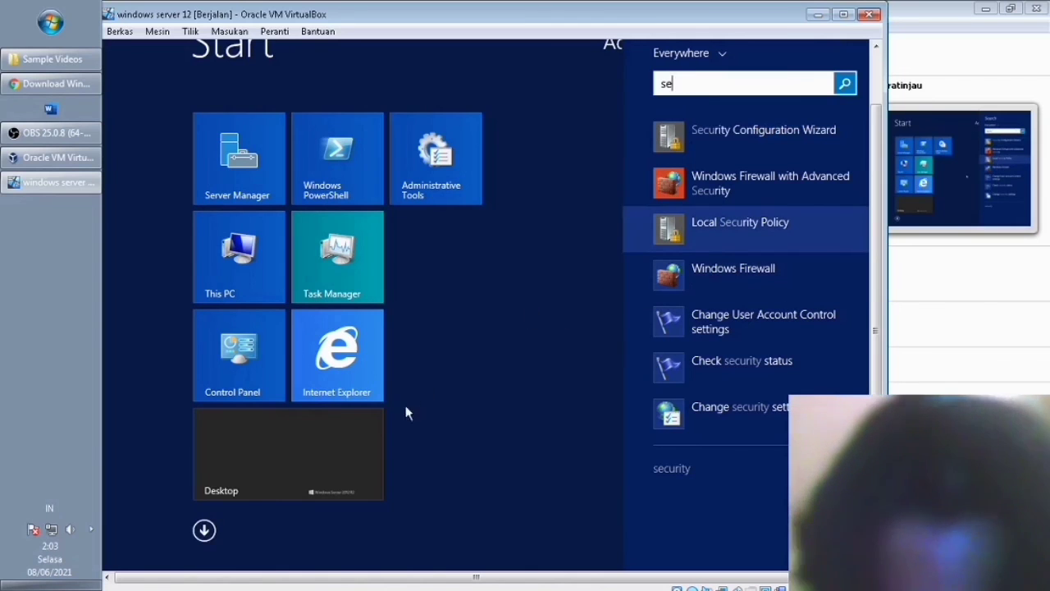
key("BackSpace")
key("BackSpace")
left_click(232, 362)
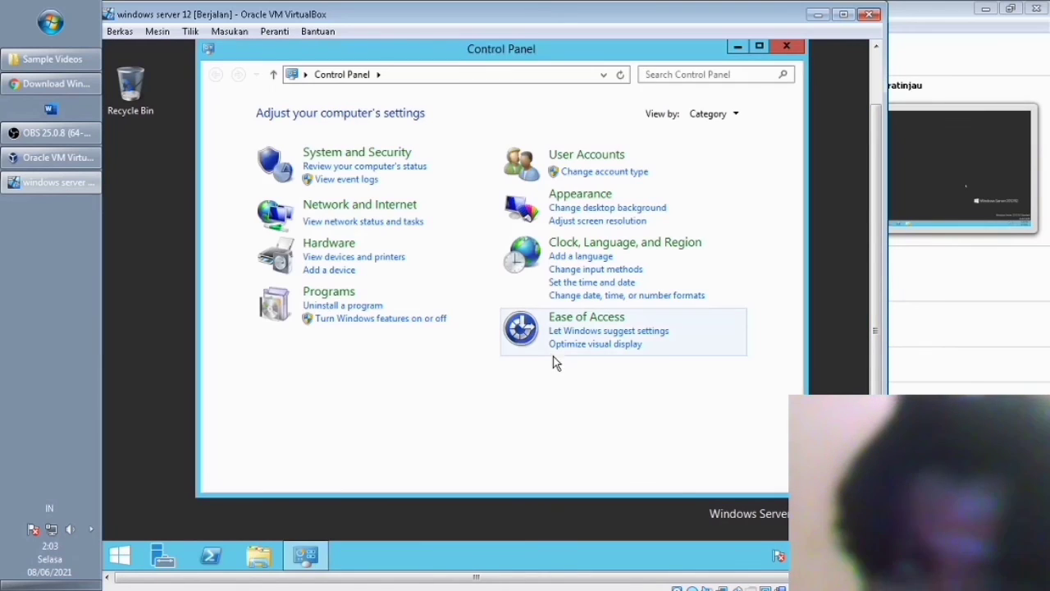
View System and Security, close the window, and refresh the desktop twice.
left_click(373, 160)
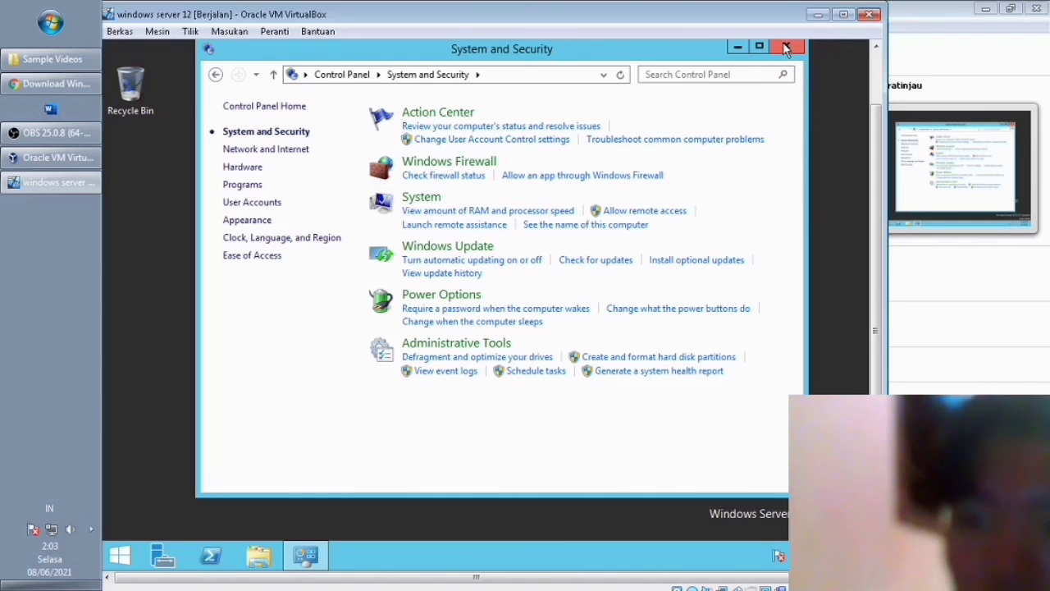
left_click(786, 47)
right_click(341, 223)
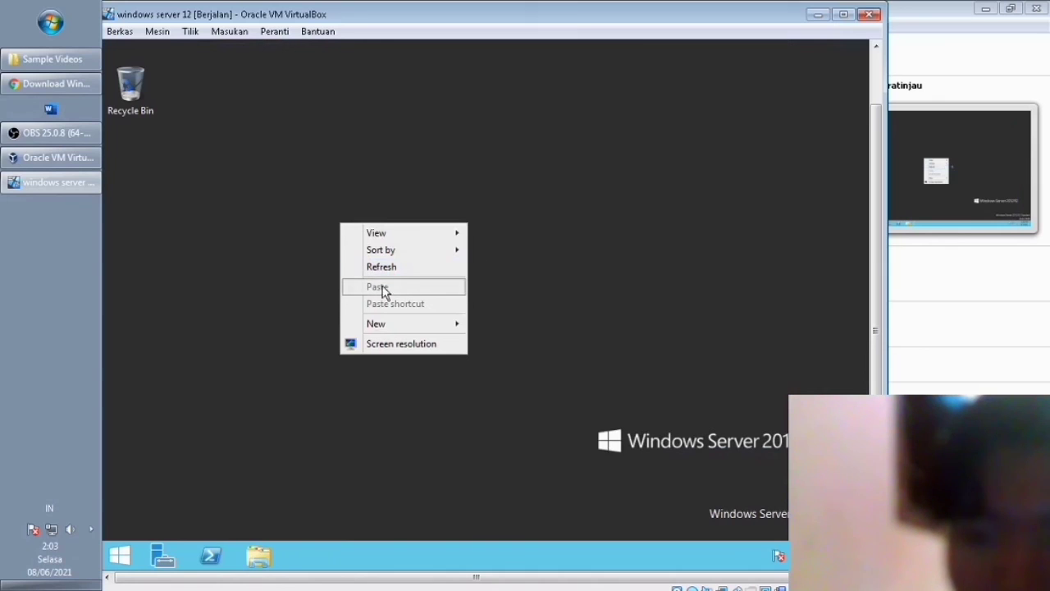
left_click(380, 271)
right_click(628, 247)
left_click(658, 294)
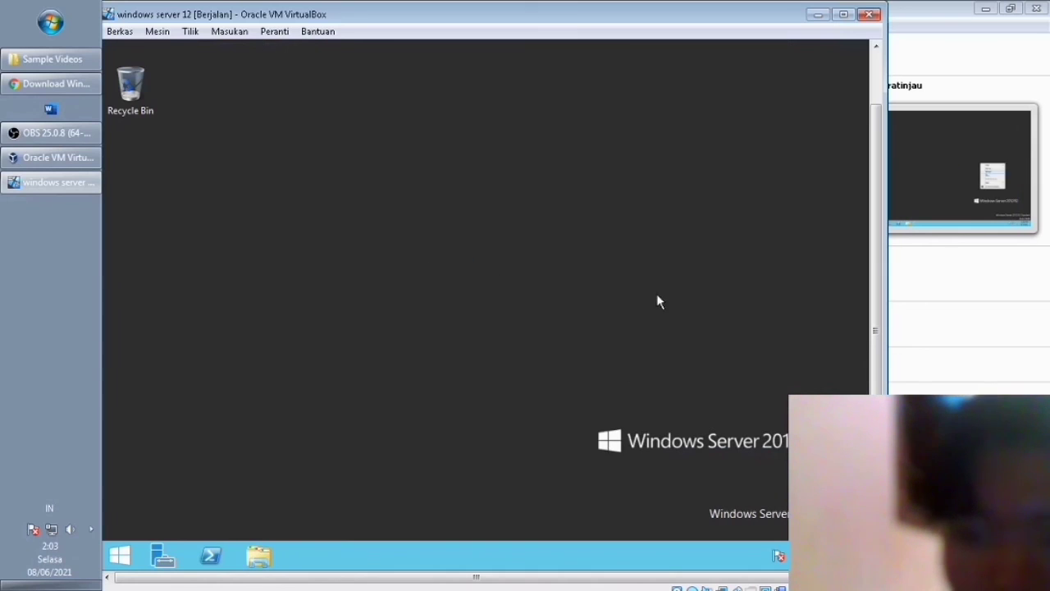